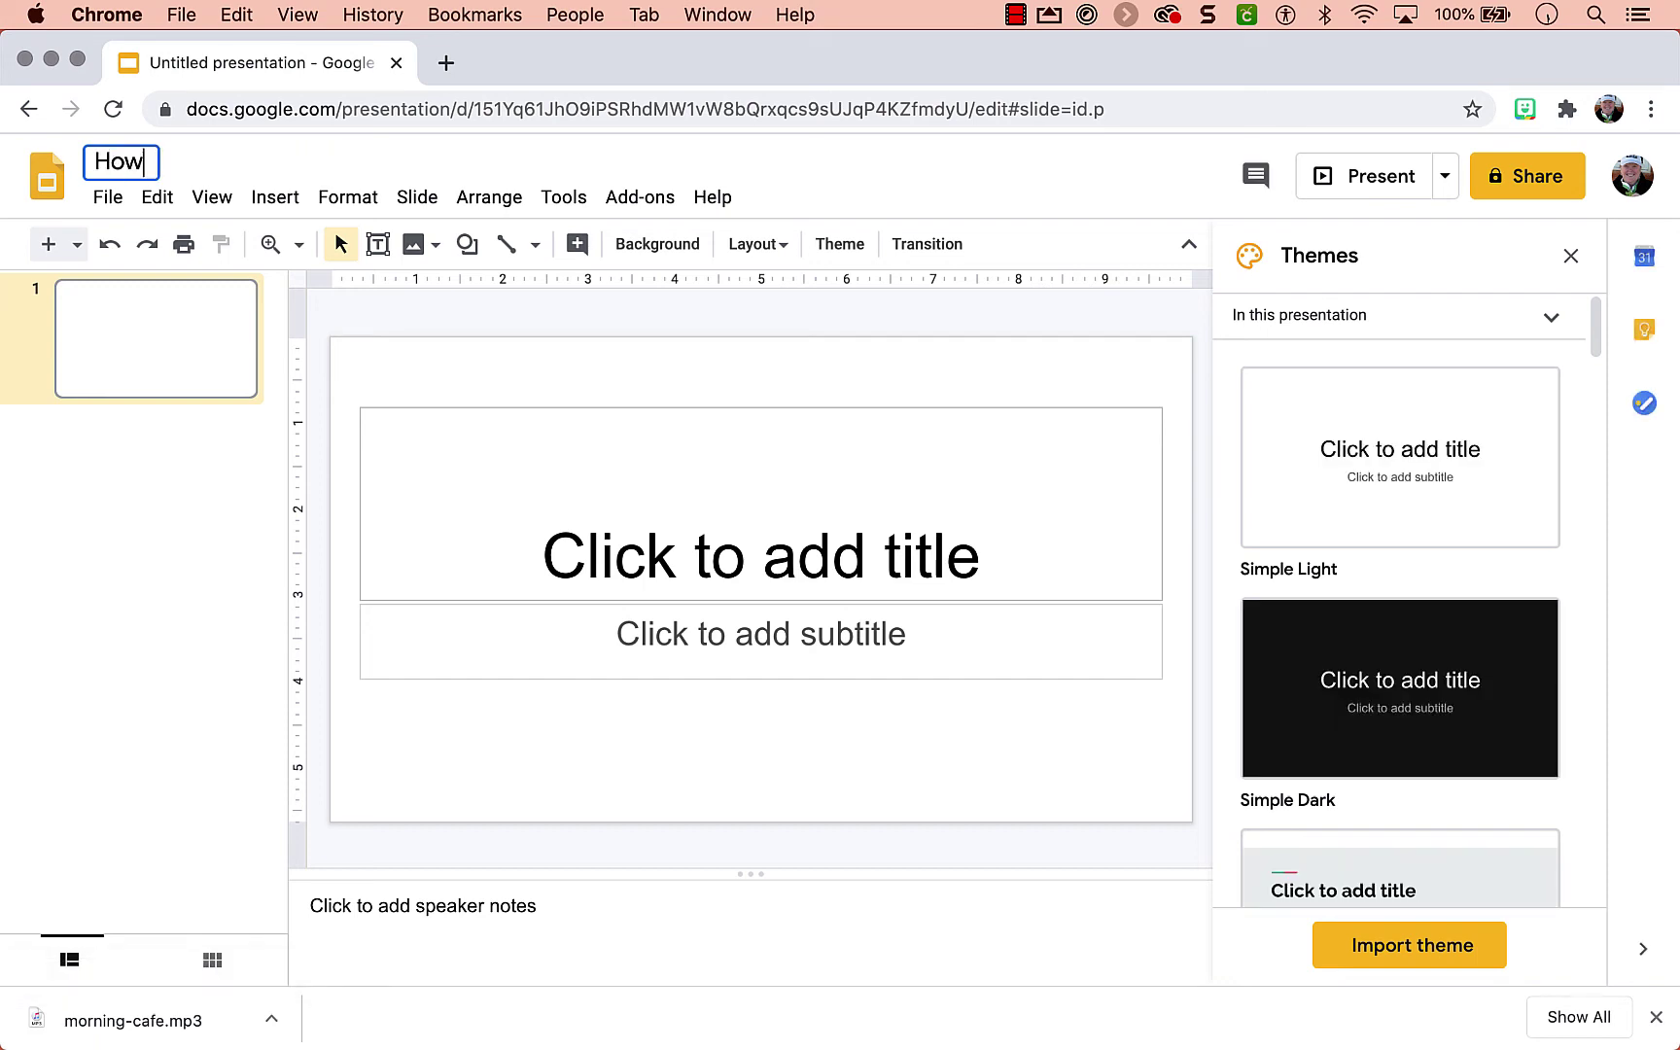
Step: Name the presentation 'How to Create a Meme' and switch the first slide to the Blank layout
type("to Create a ")
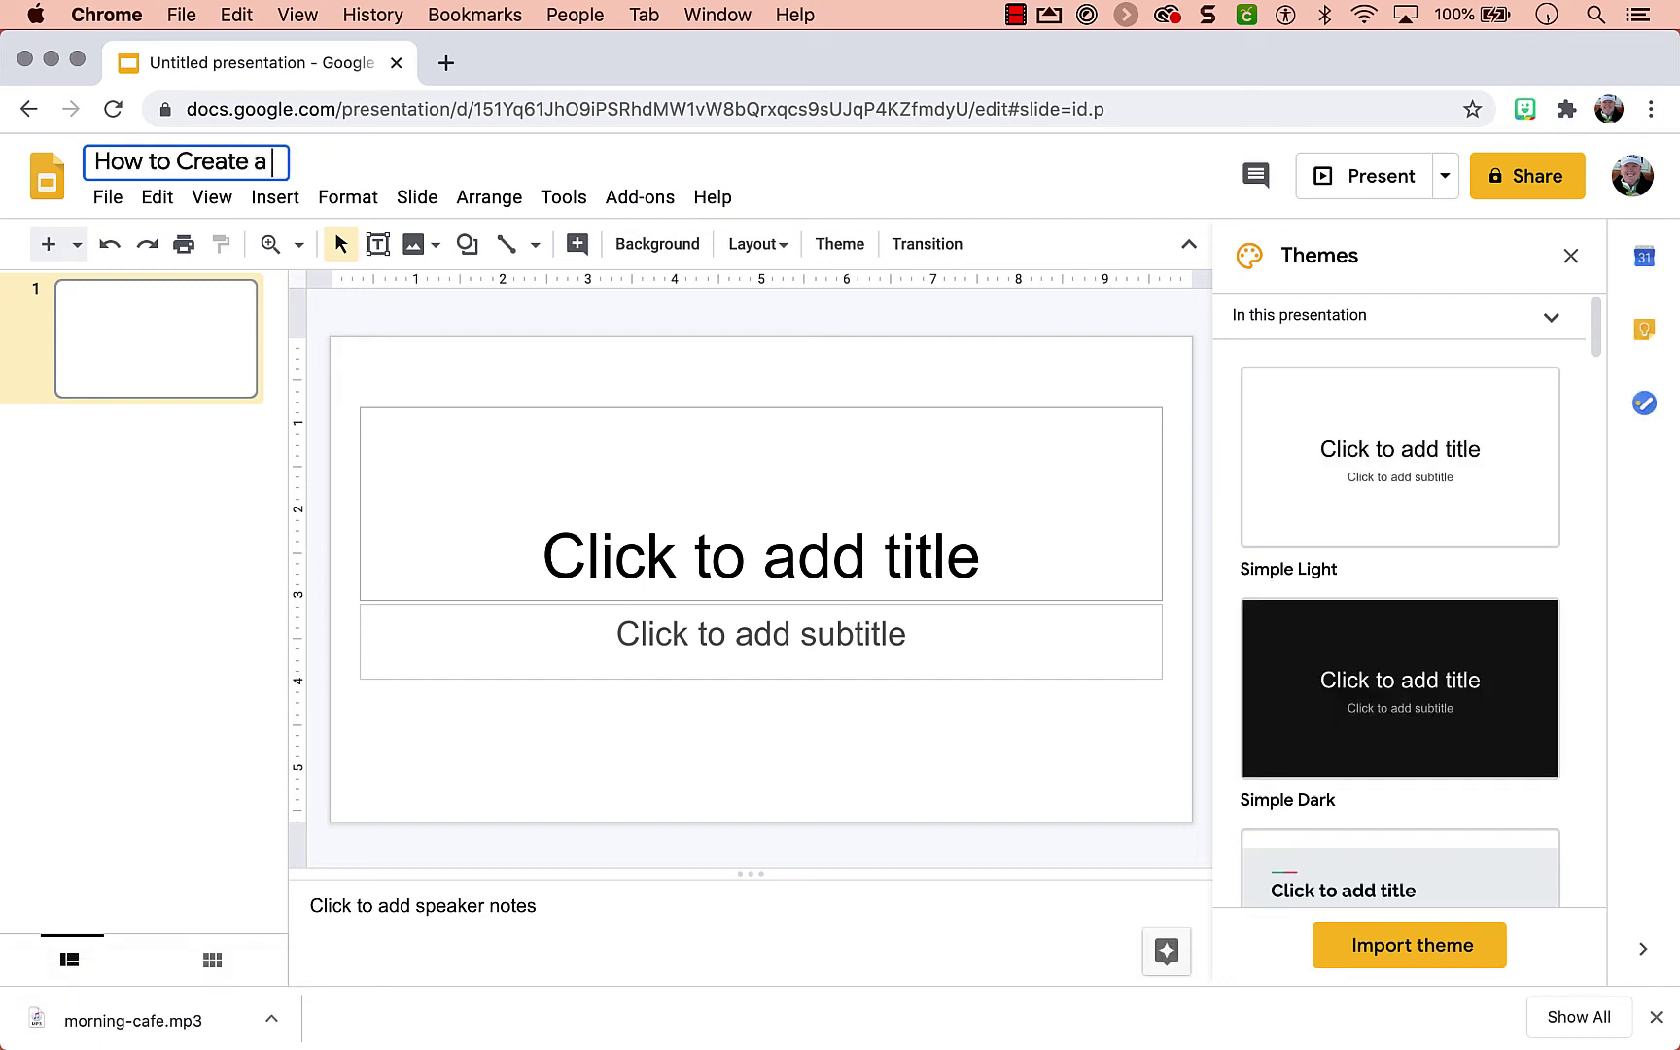
type("Meme")
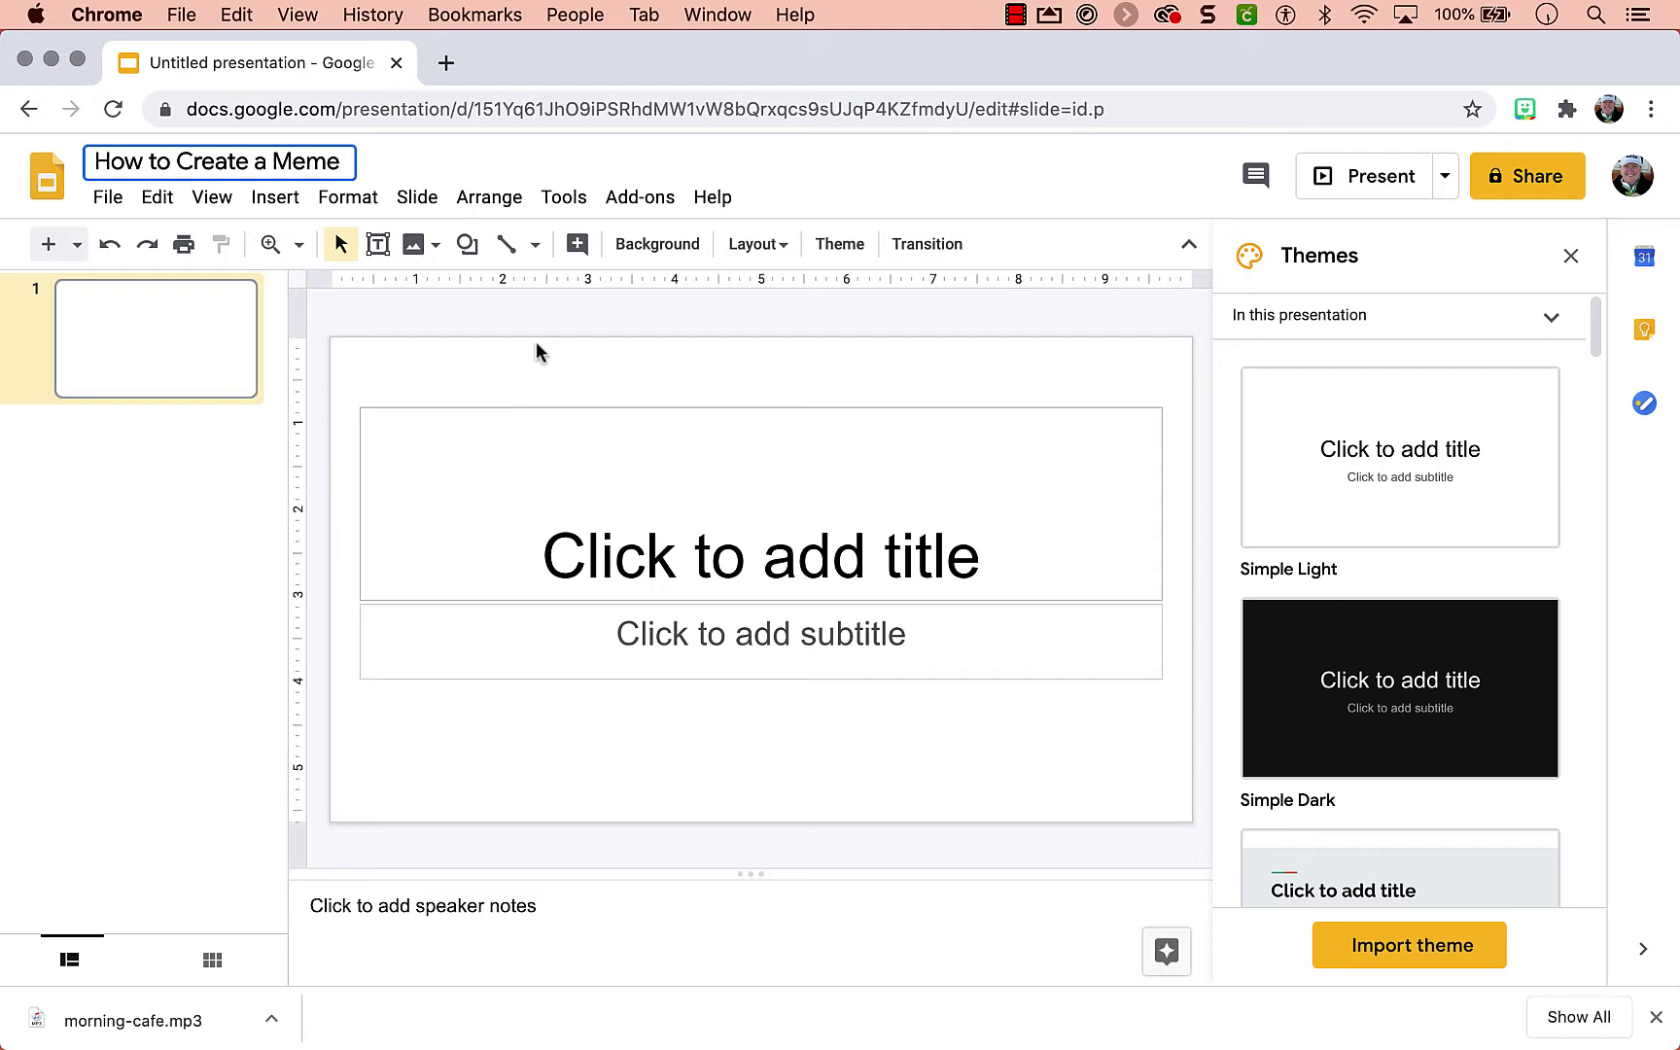
key("Return")
left_click(1571, 257)
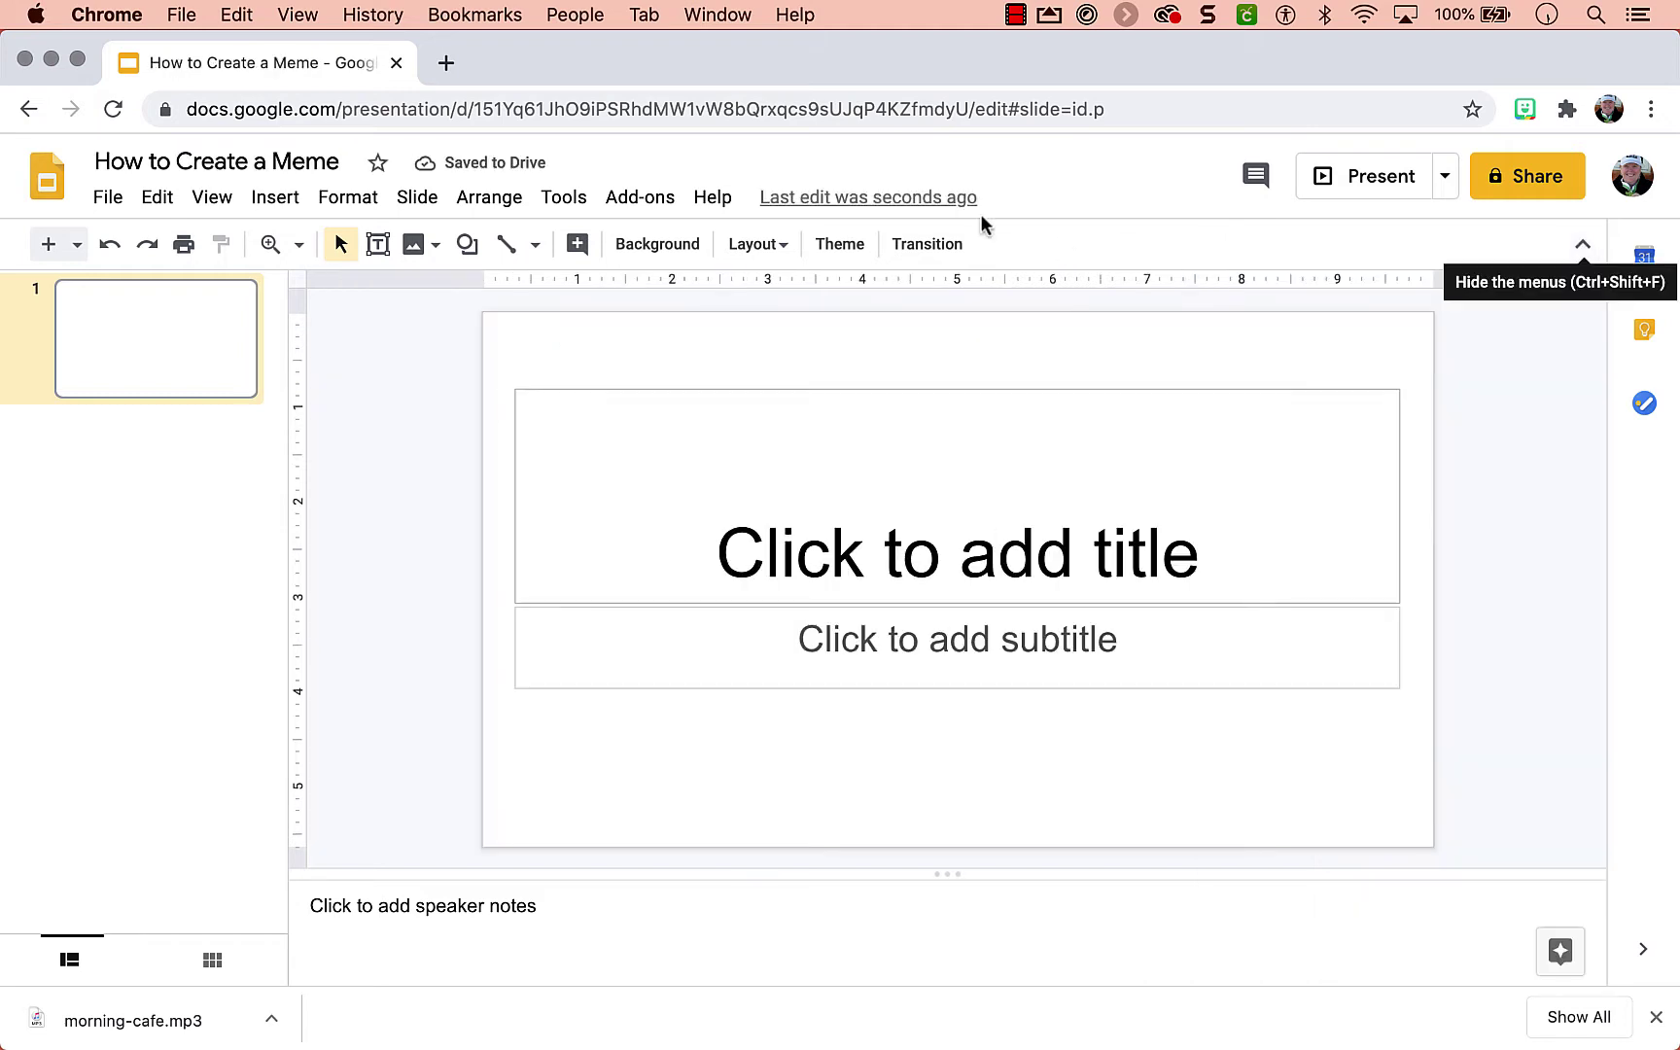
left_click(755, 244)
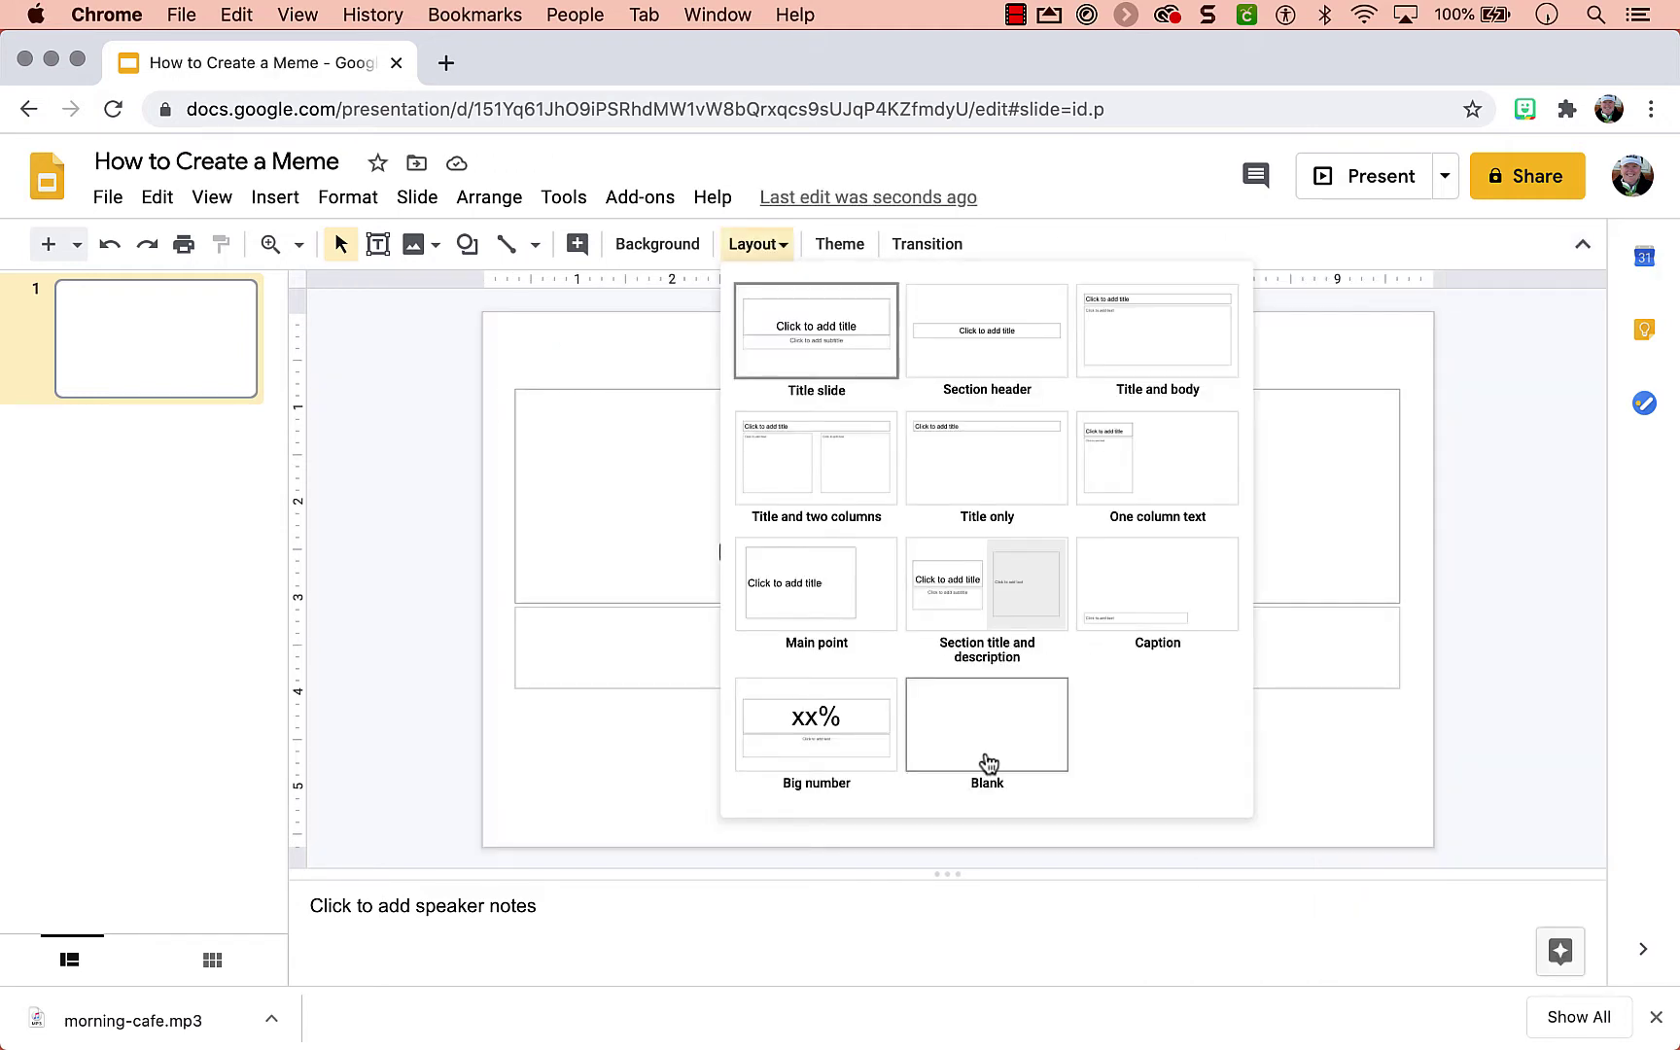
left_click(988, 761)
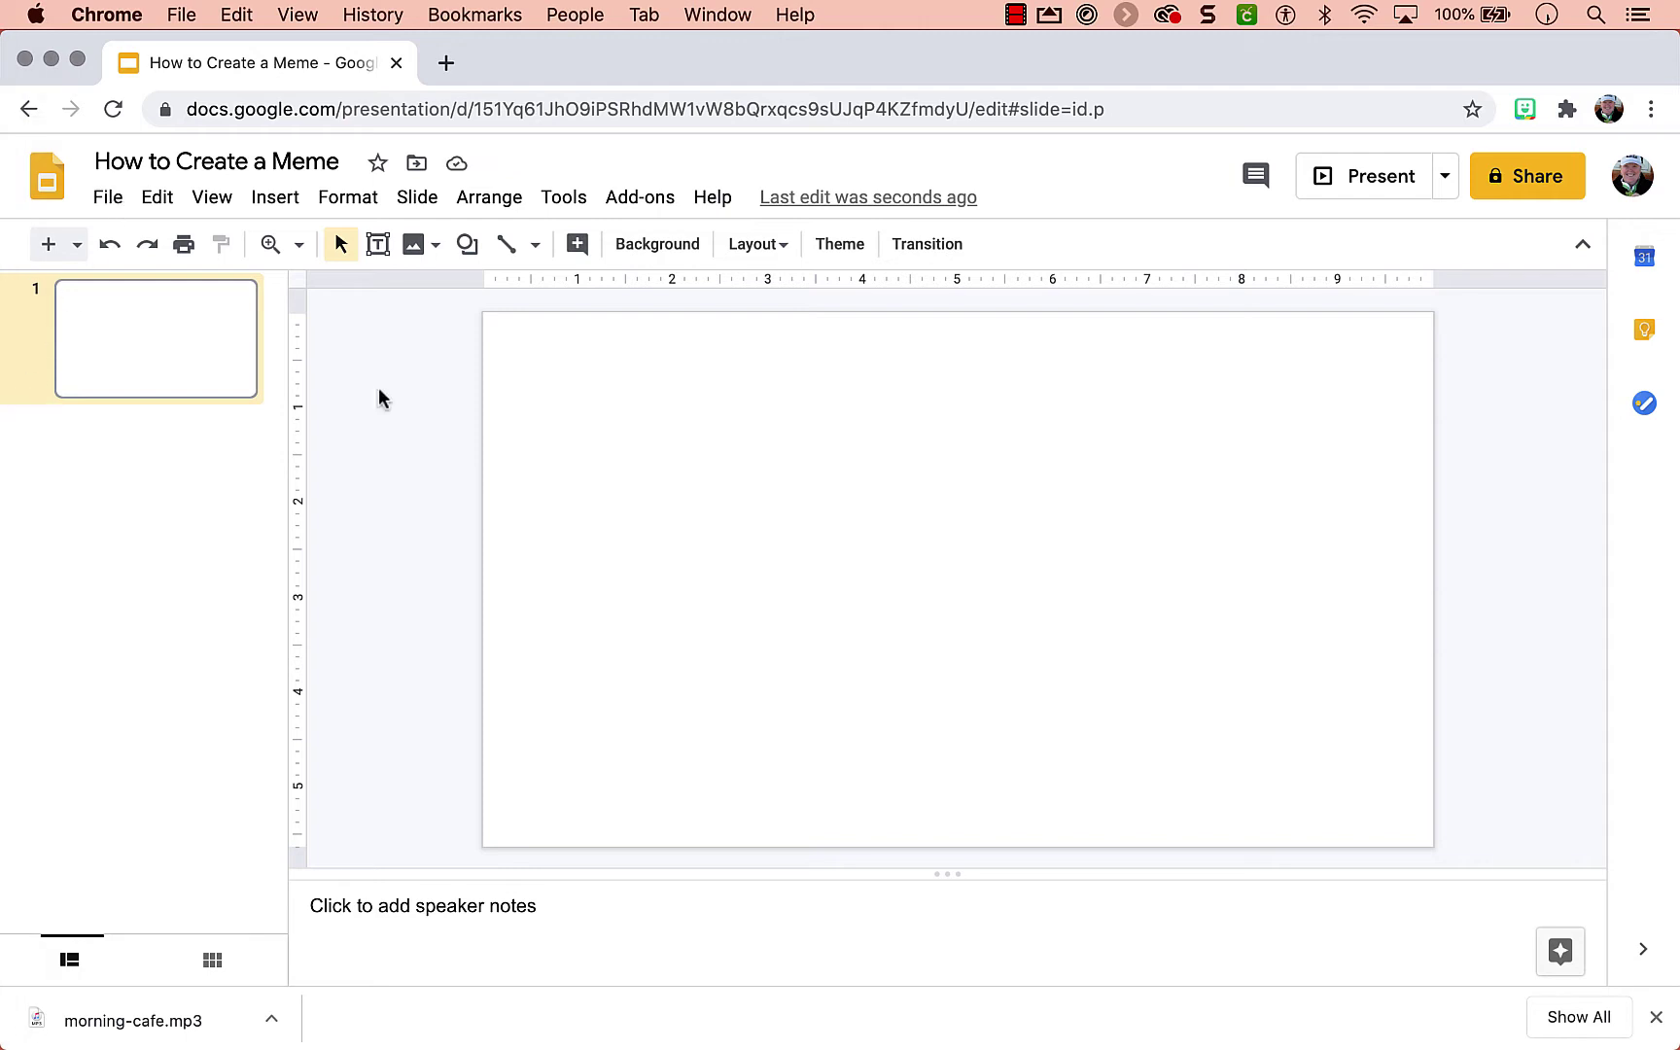
Step: Set a Custom page size of 6 × 6 inches in Page setup
left_click(107, 198)
scroll(229, 855, "down", 2)
left_click(233, 880)
left_click(739, 530)
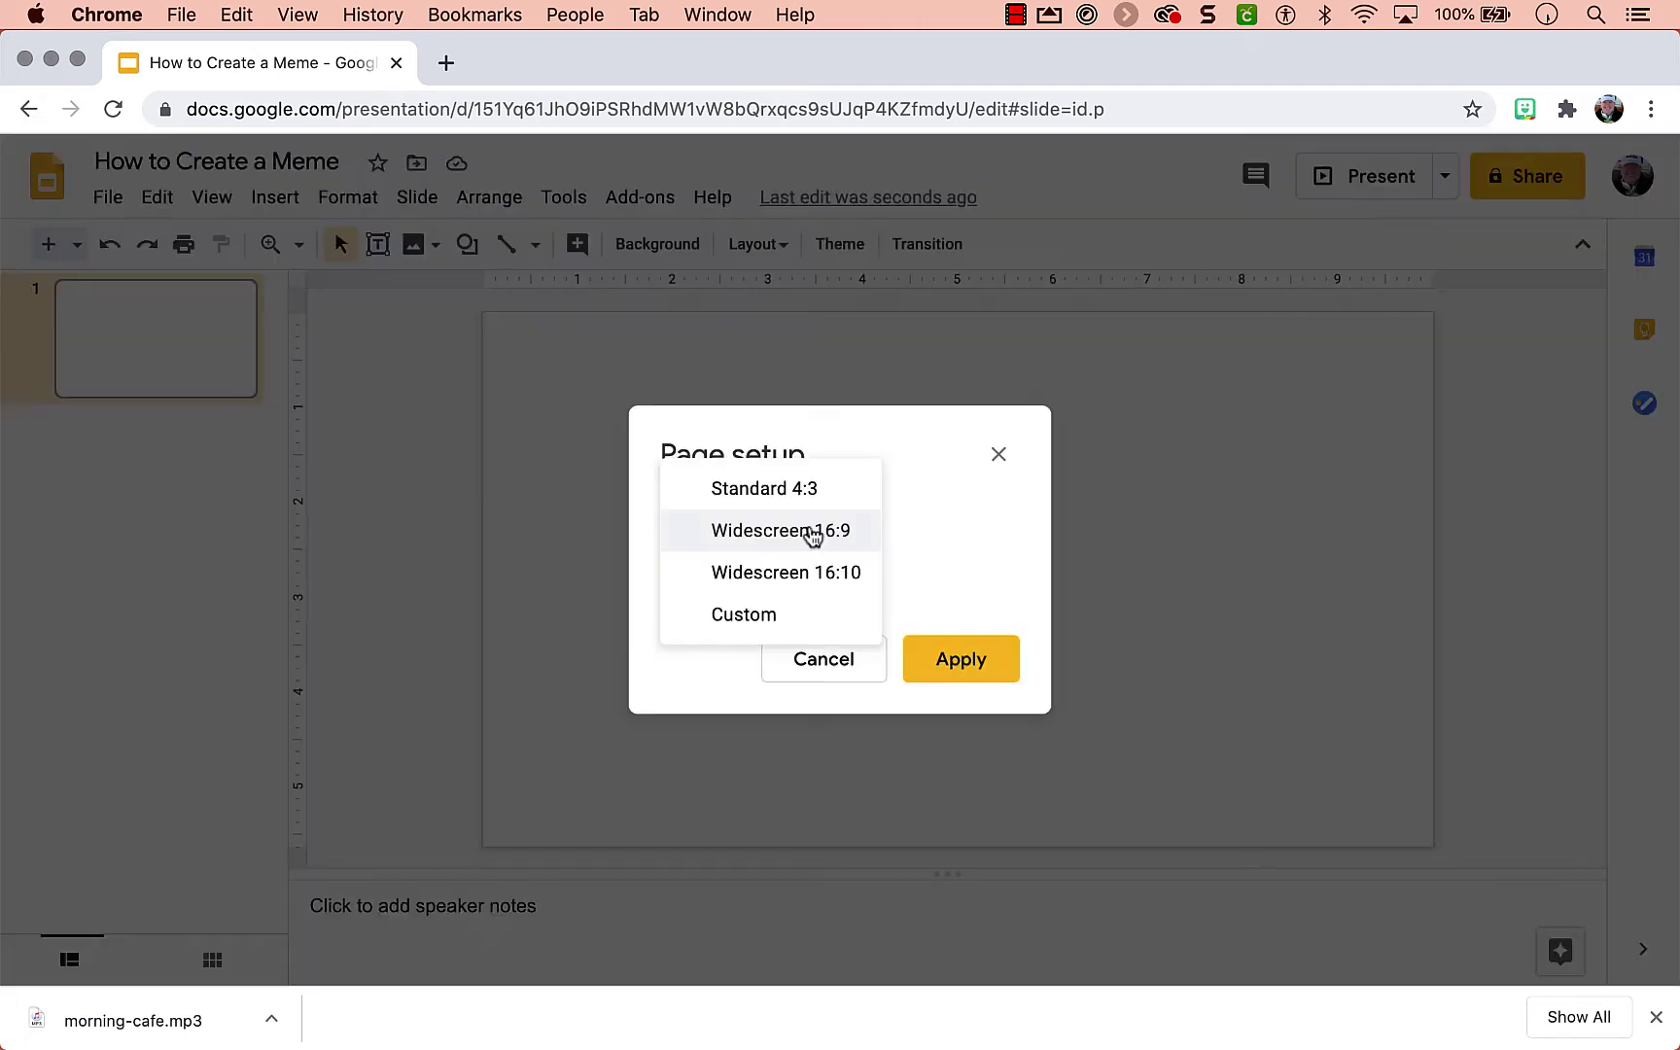
left_click(814, 619)
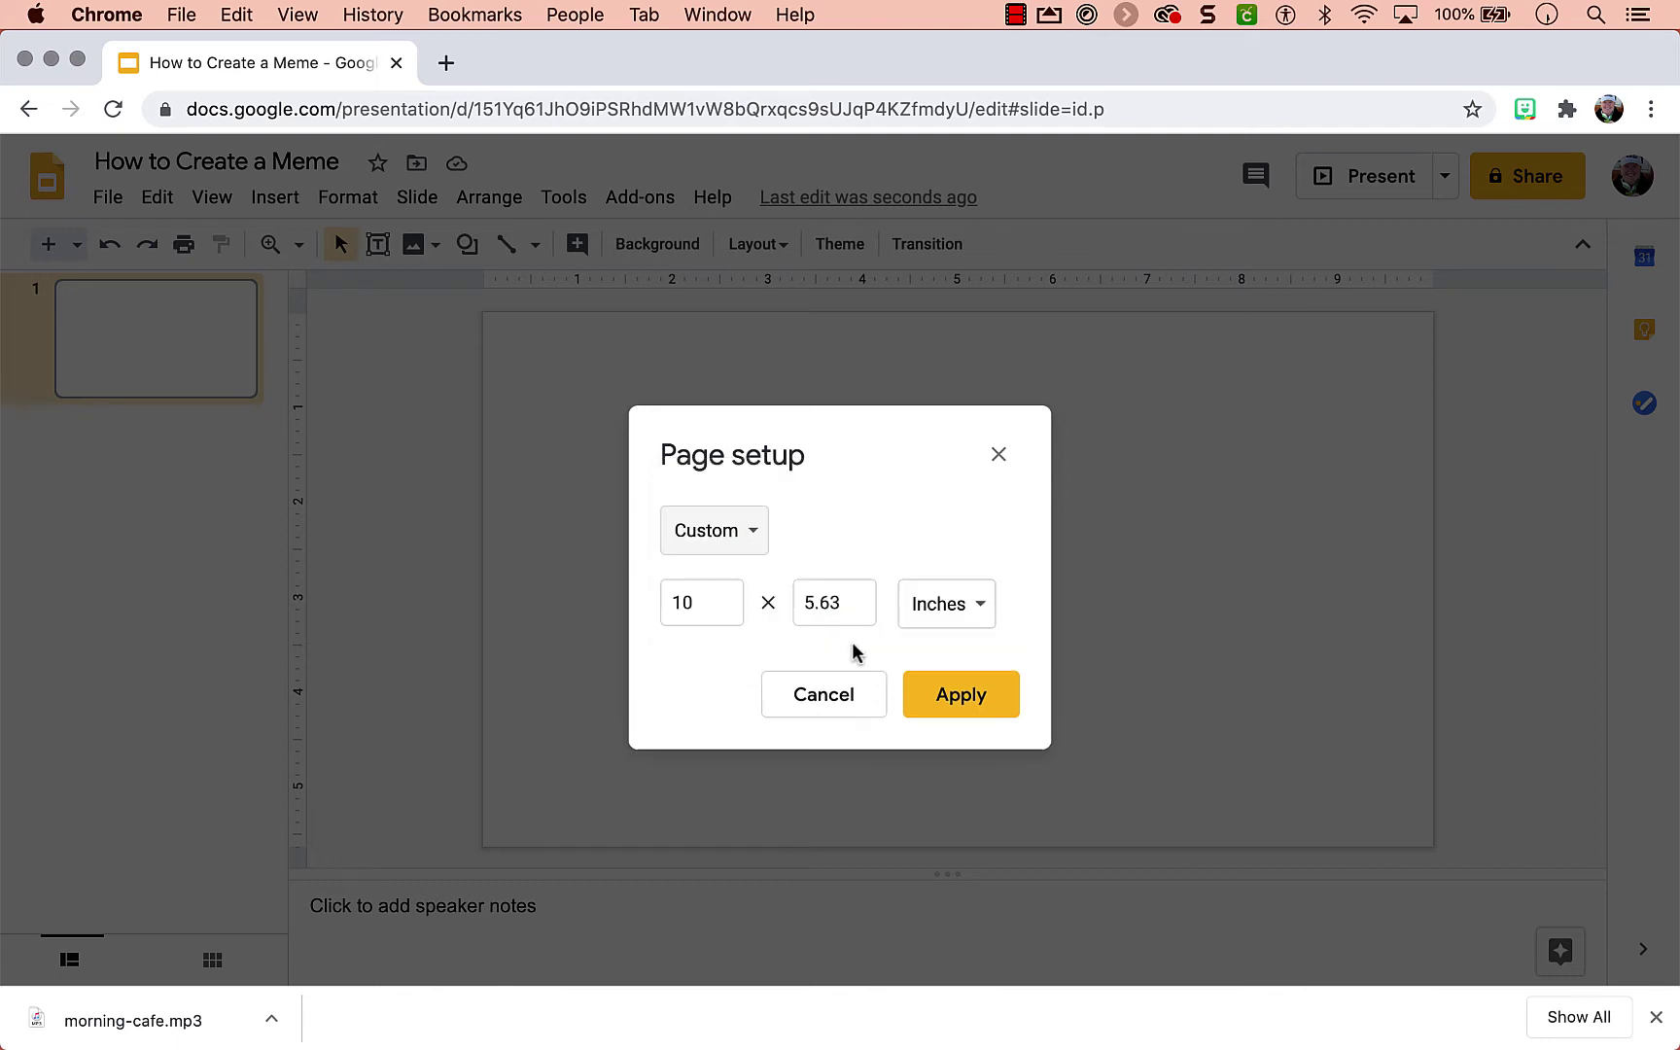
left_click_drag(702, 603, 623, 602)
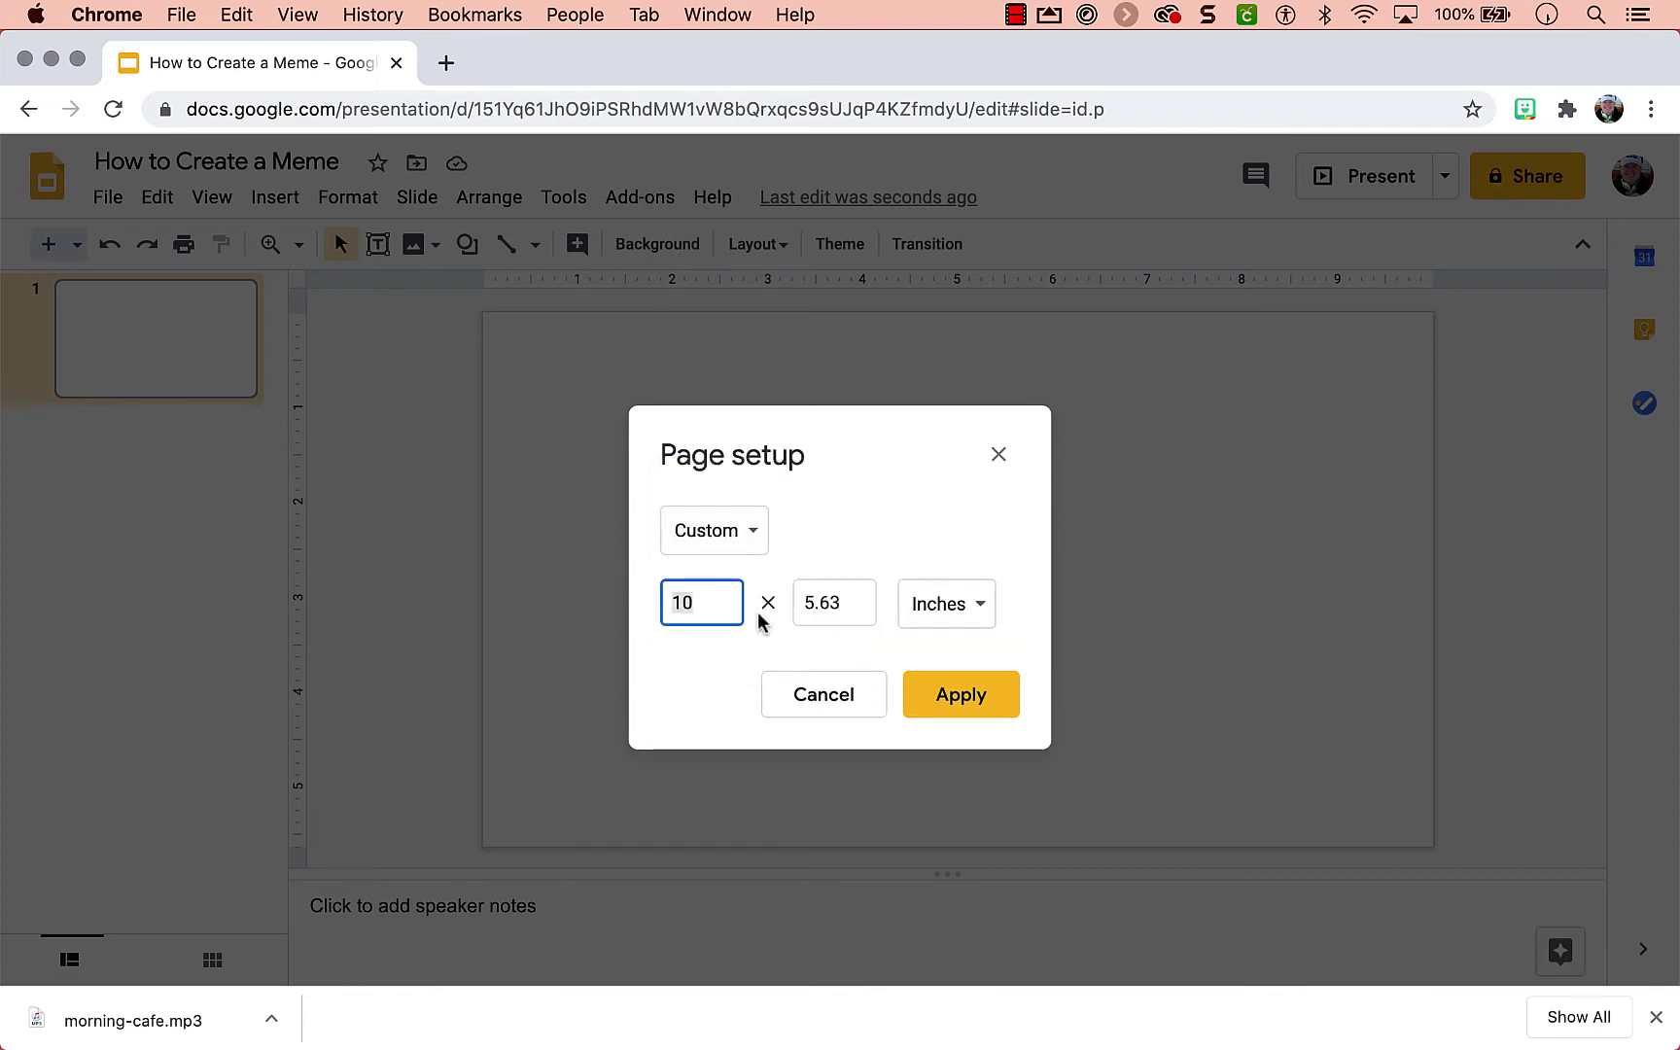
type("6")
key("Tab")
type("6")
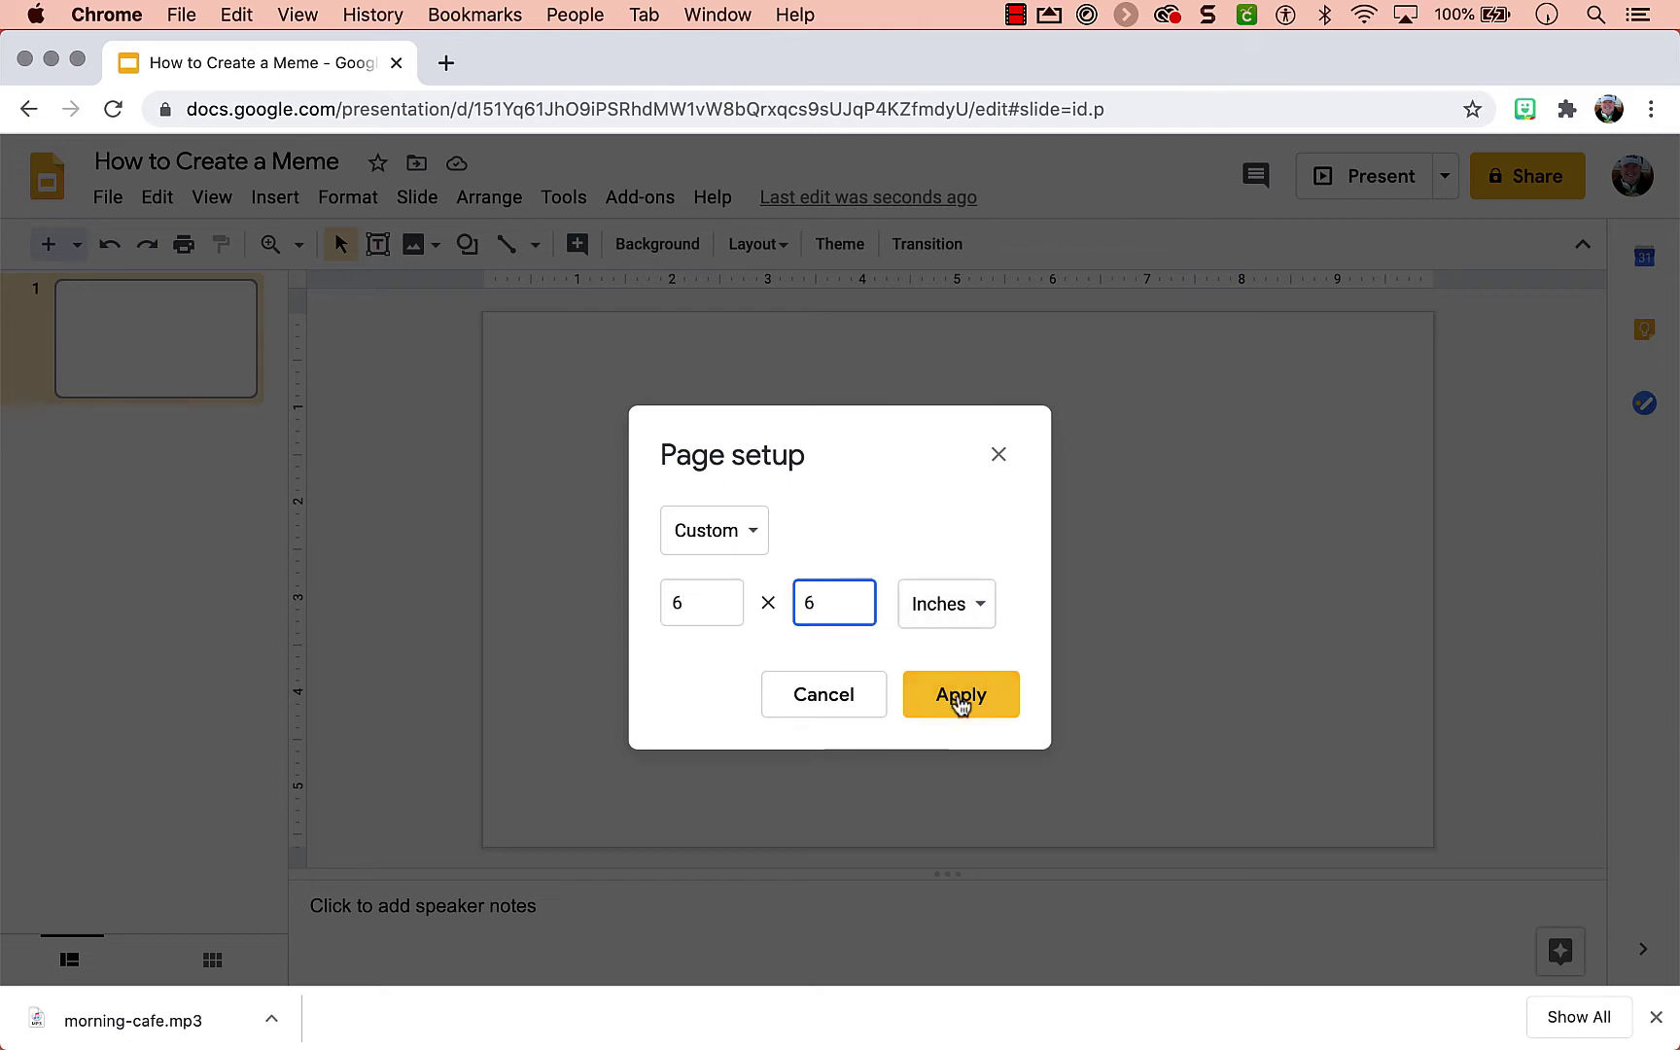
left_click(960, 701)
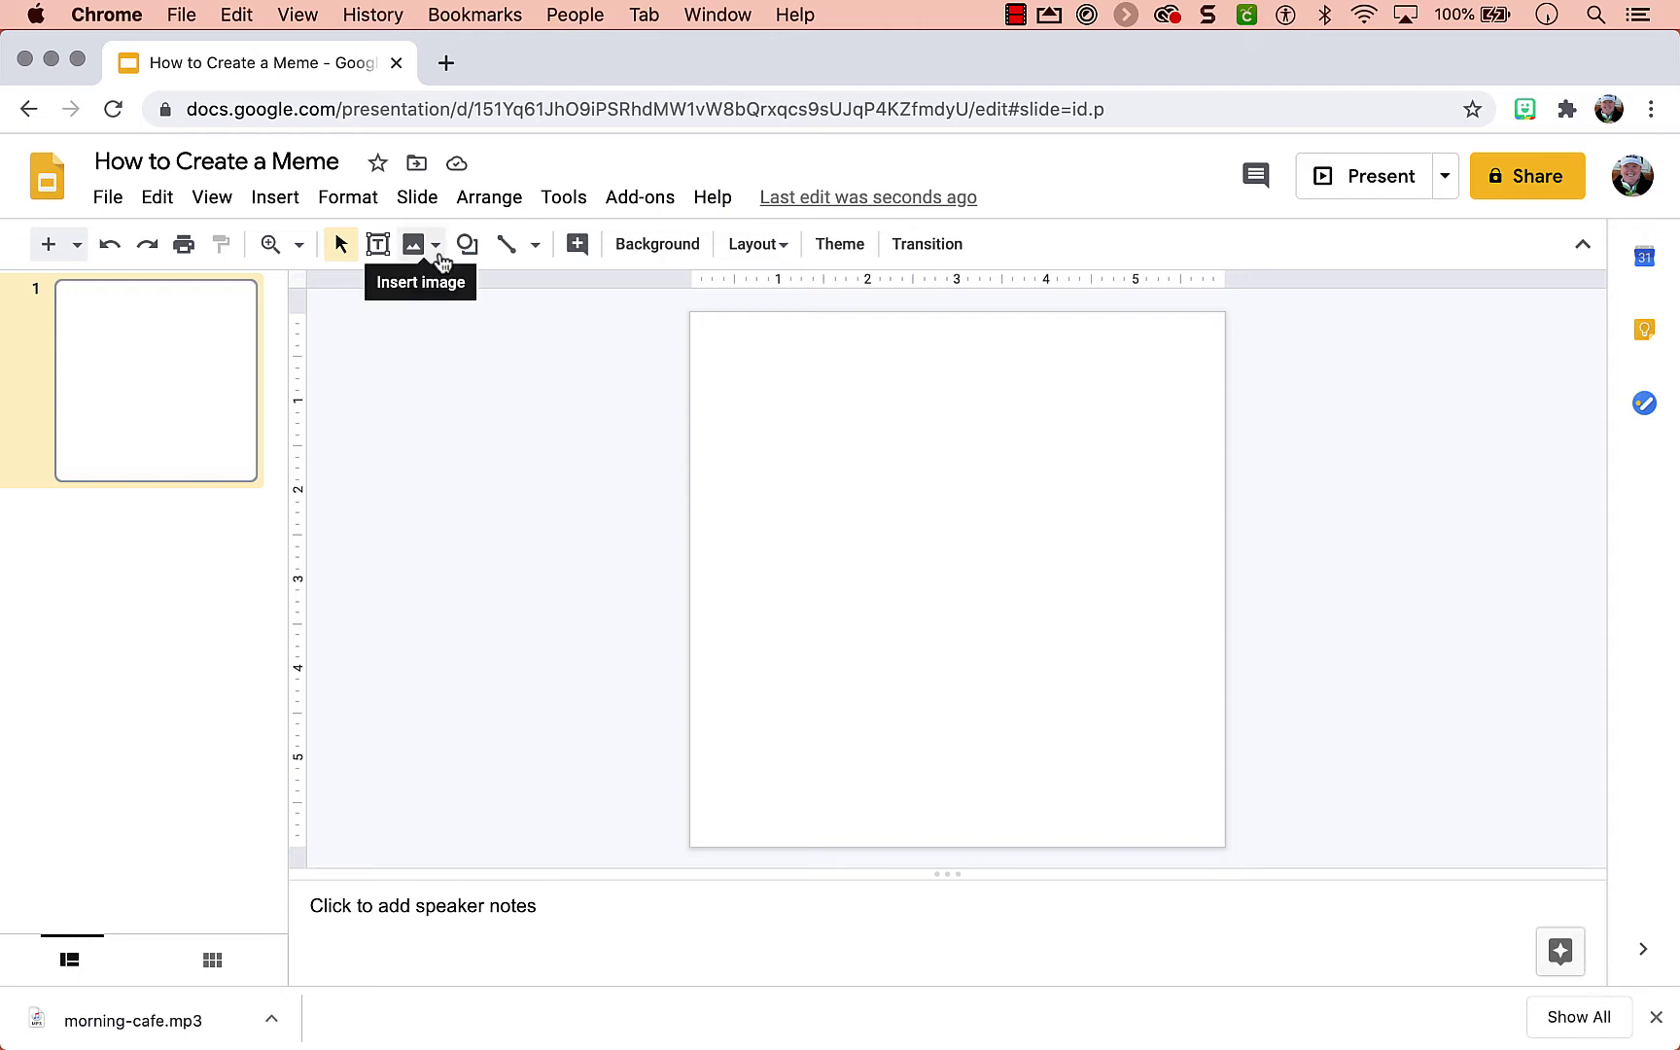
Step: Search the web for 'coffee' and insert the black cup-on-saucer photo
left_click(433, 259)
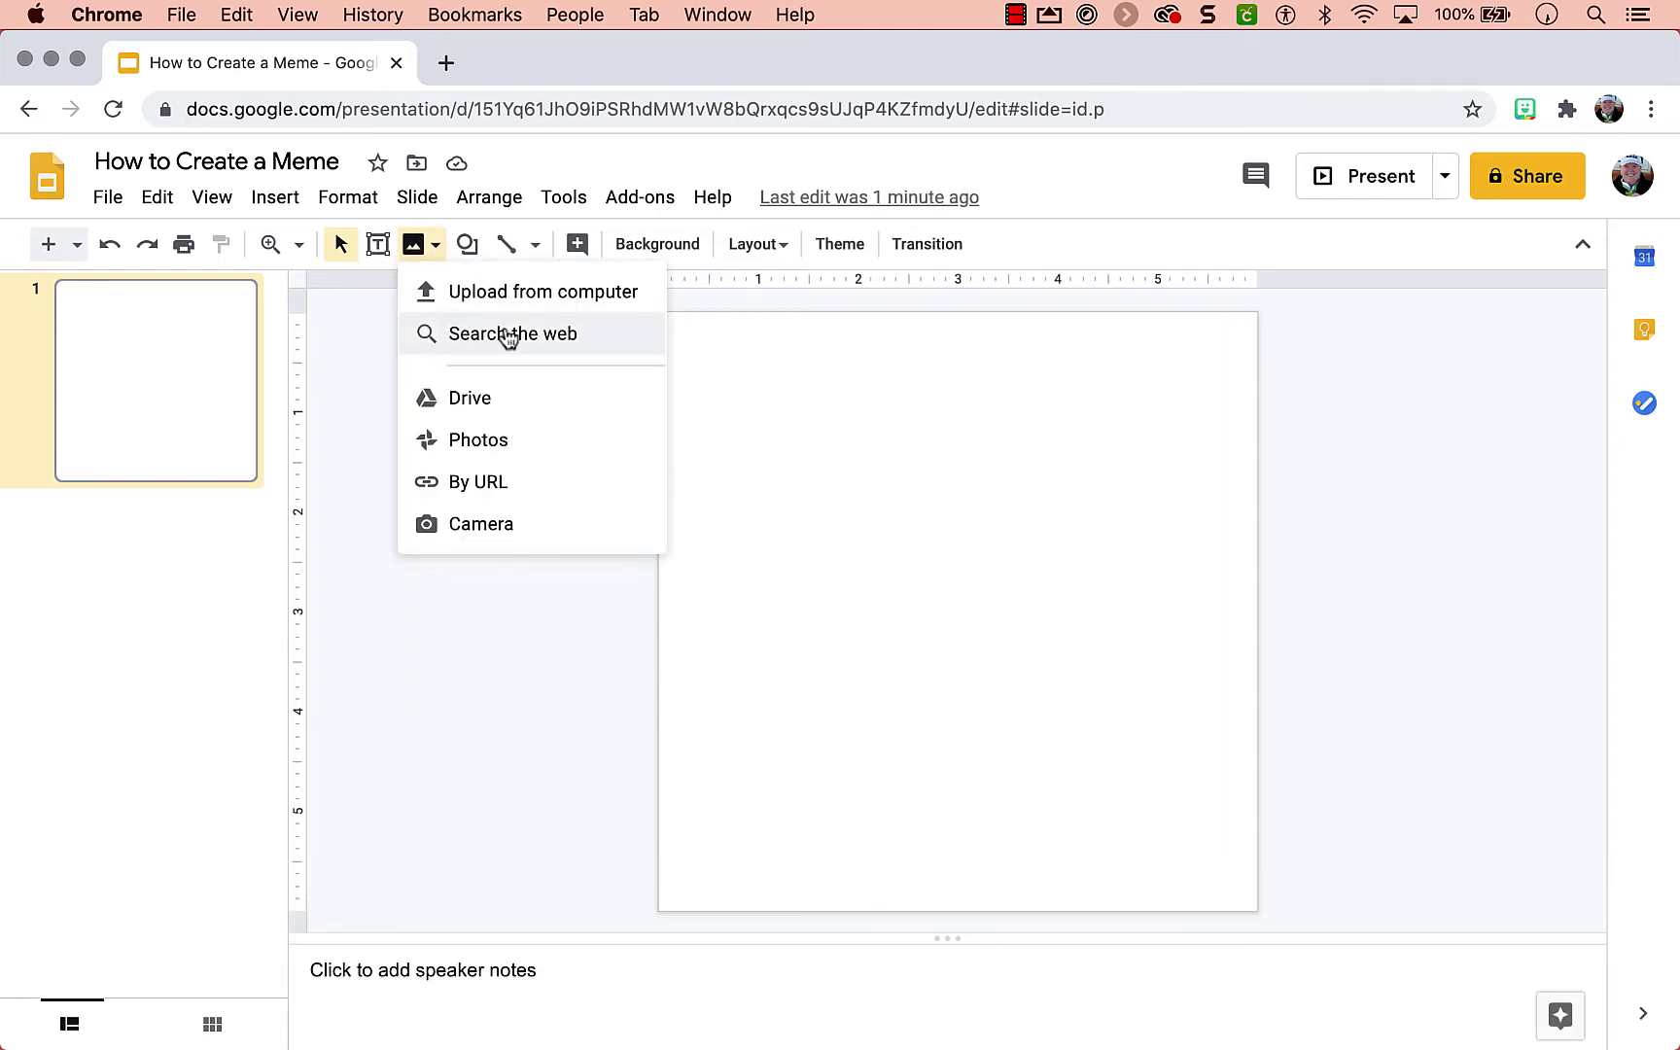
left_click(617, 334)
type("coffee")
key("Return")
scroll(1374, 697, "down", 10)
scroll(1374, 691, "down", 5)
scroll(1375, 690, "up", 10)
scroll(1374, 690, "up", 2)
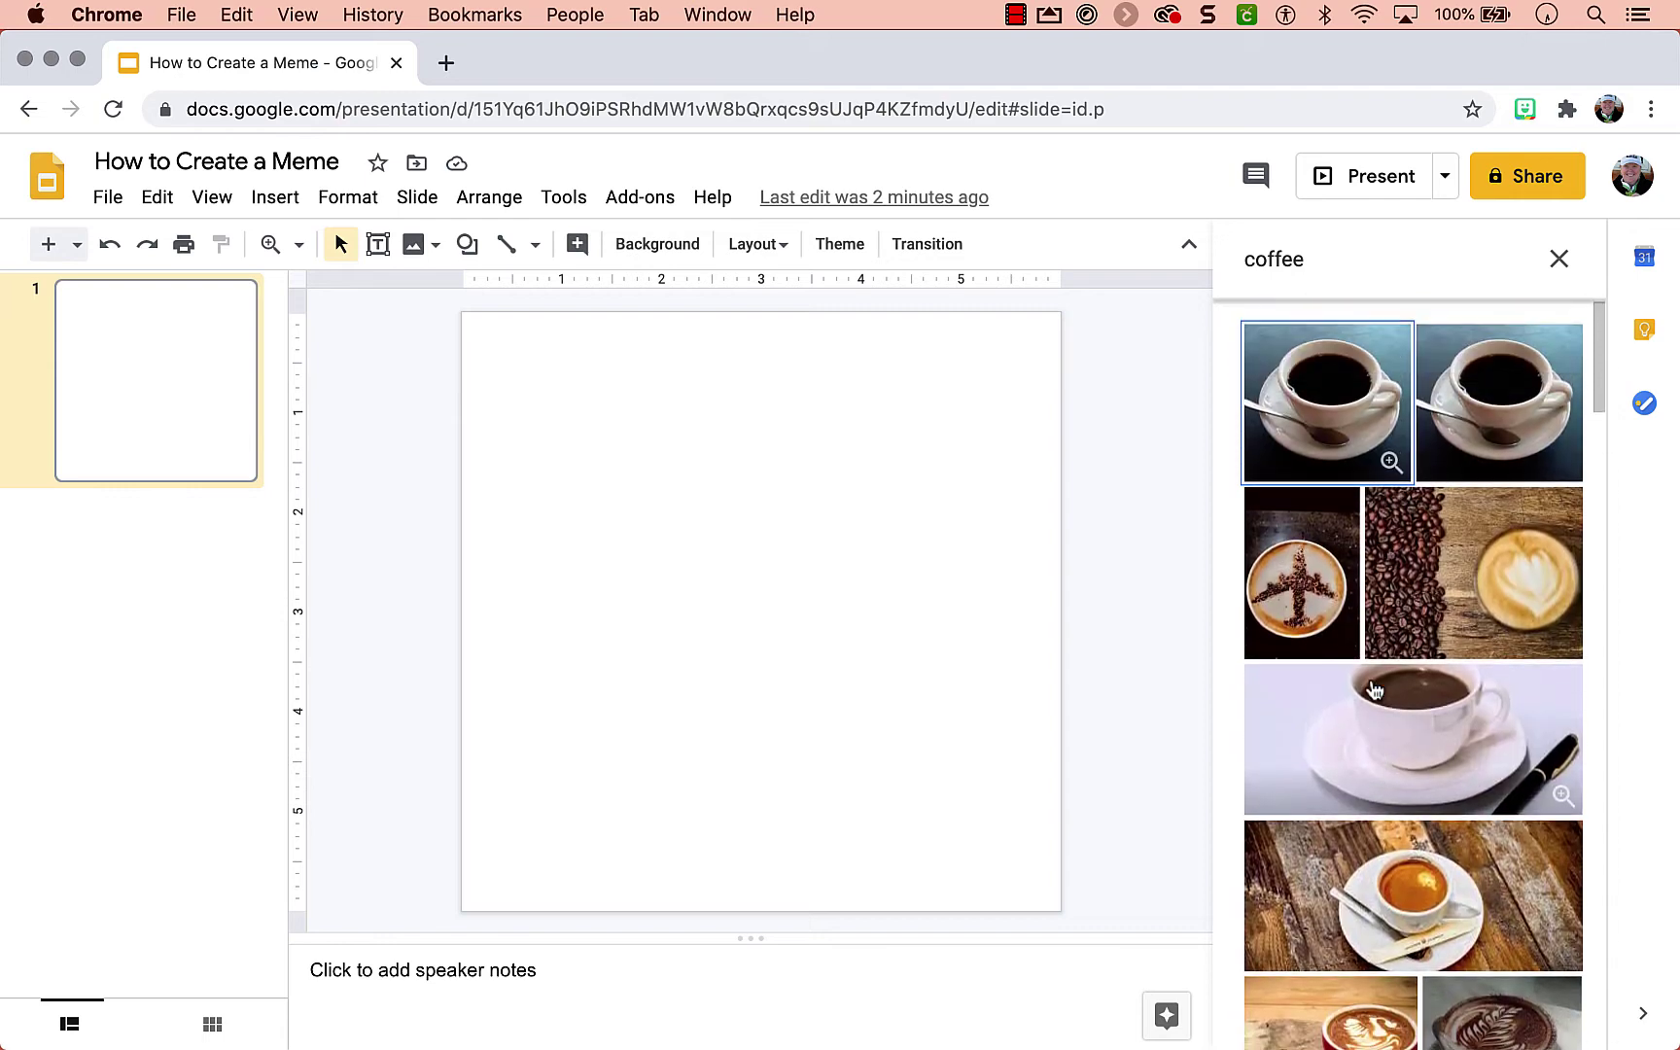
left_click(1505, 434)
left_click(1537, 1017)
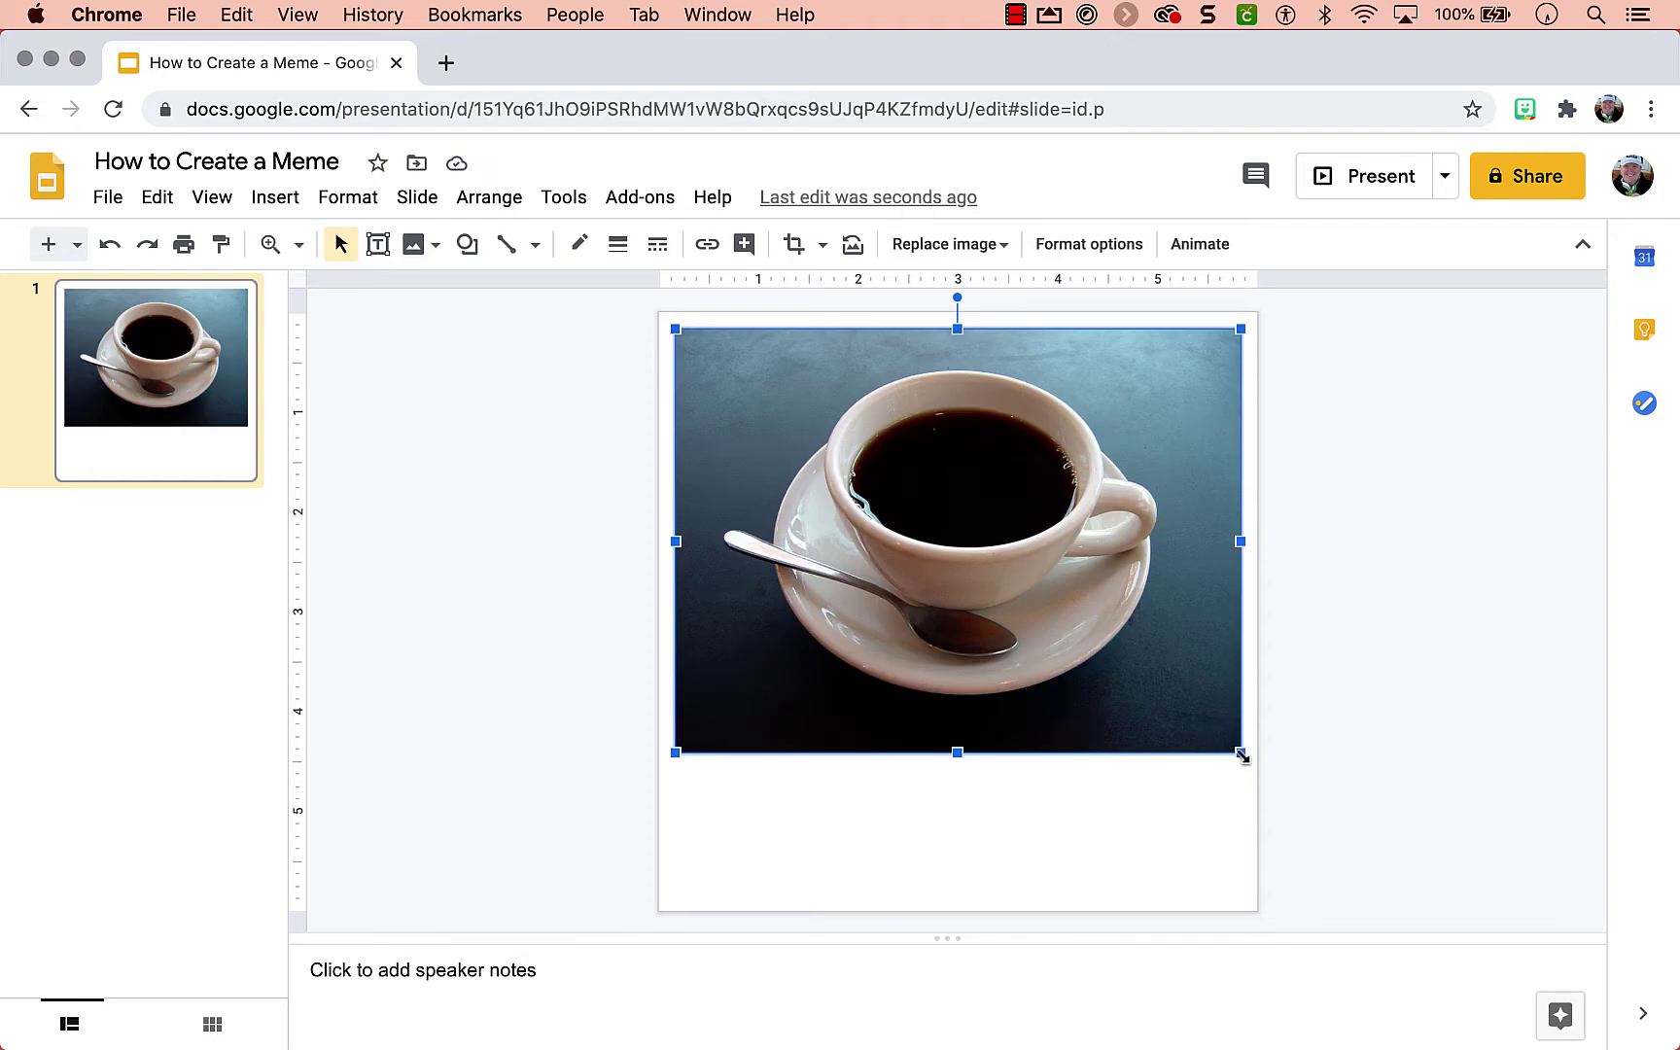
Step: Enlarge the coffee photo to the slide's height and centre it over the slide
left_click_drag(1242, 754, 1381, 919)
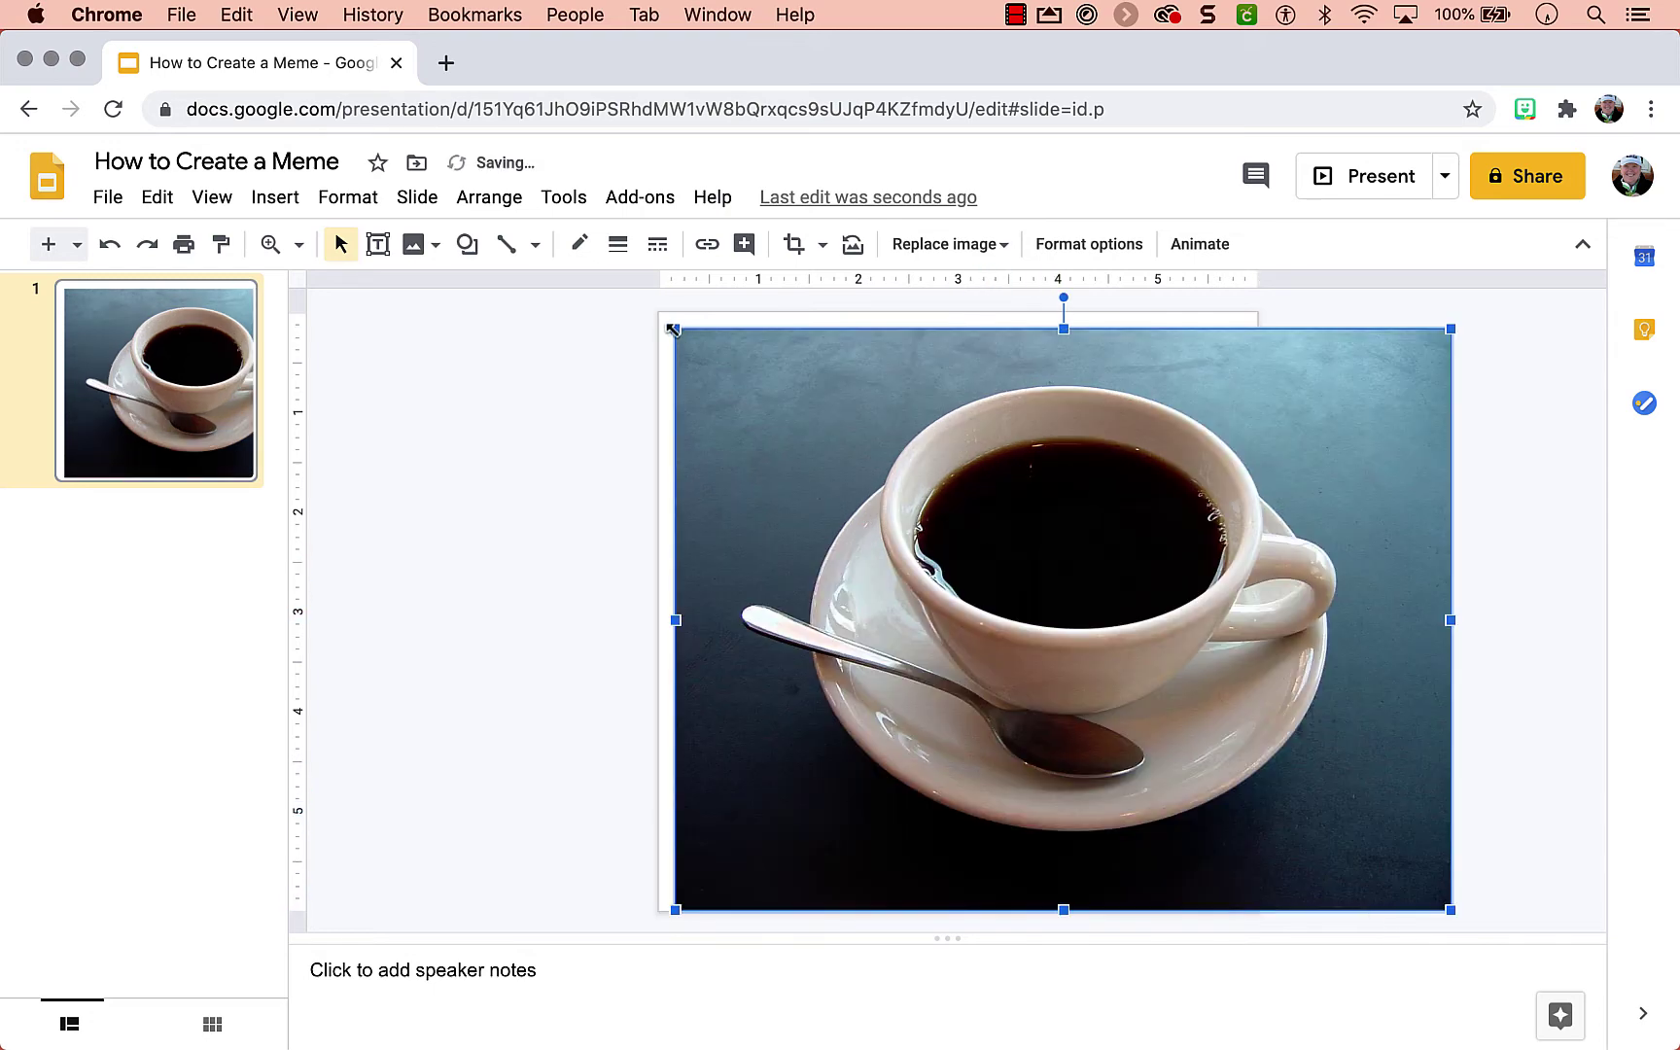
left_click_drag(672, 329, 631, 295)
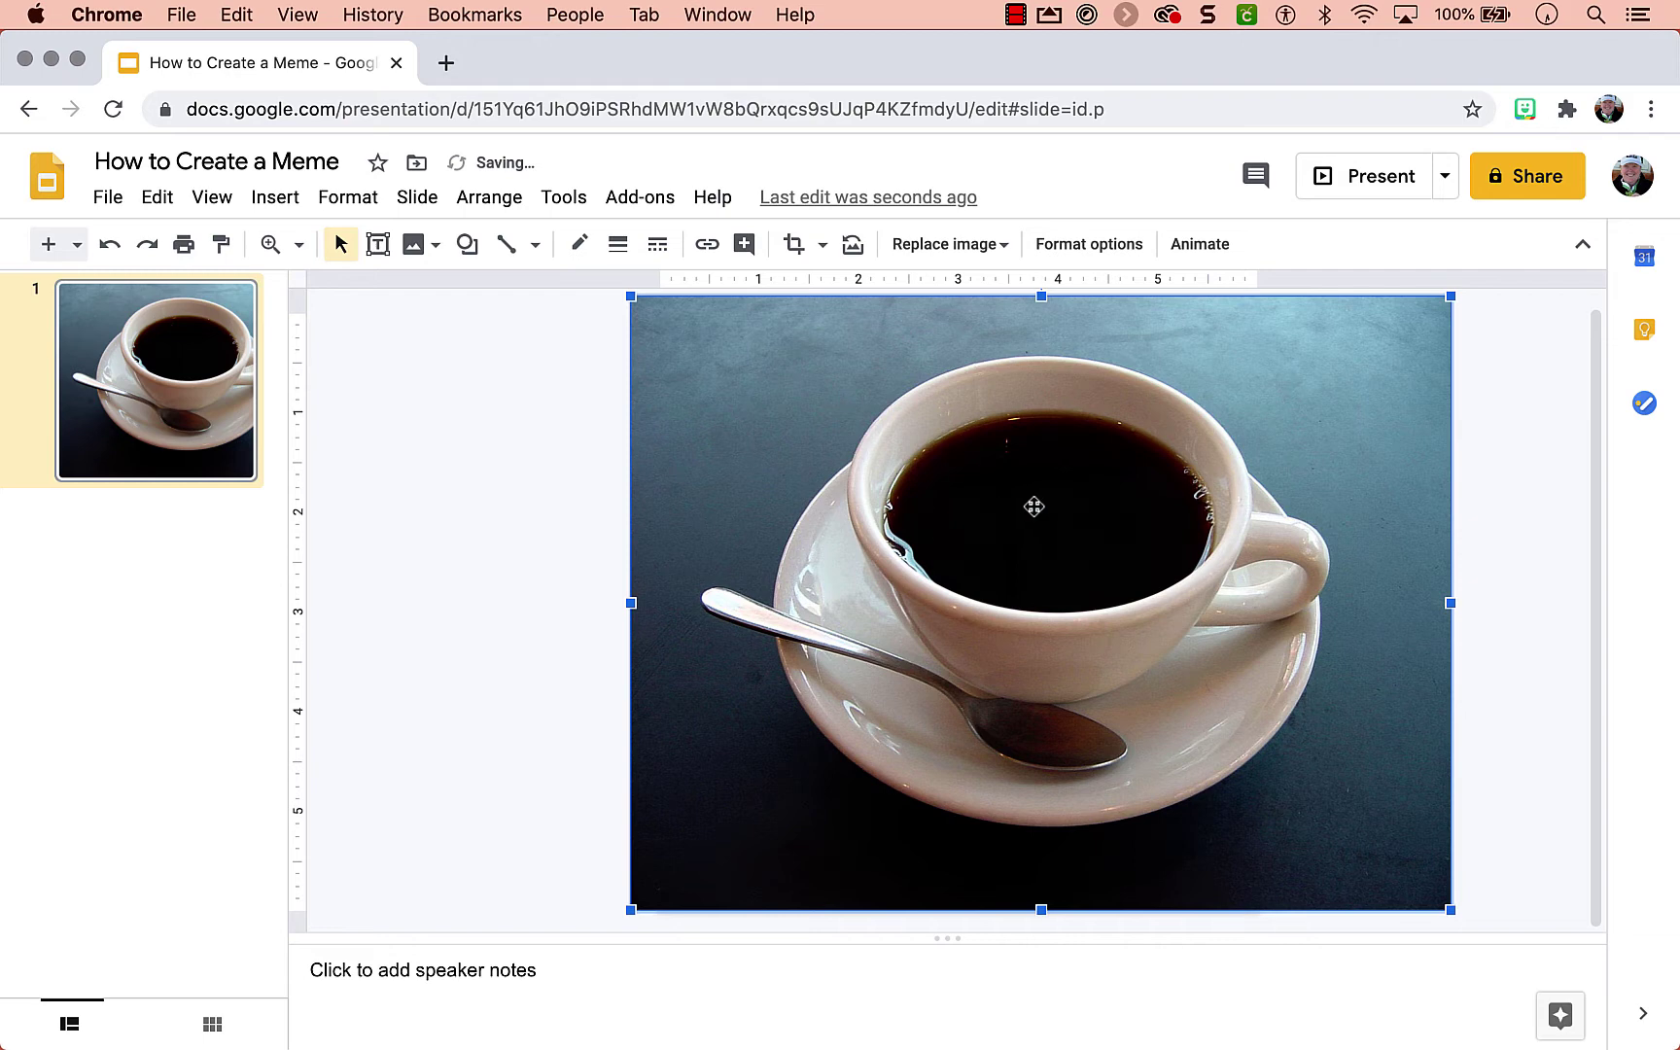
left_click_drag(1029, 507, 952, 515)
Step: Crop away the photo's left and right overhang so it fills the square slide
double_click(952, 515)
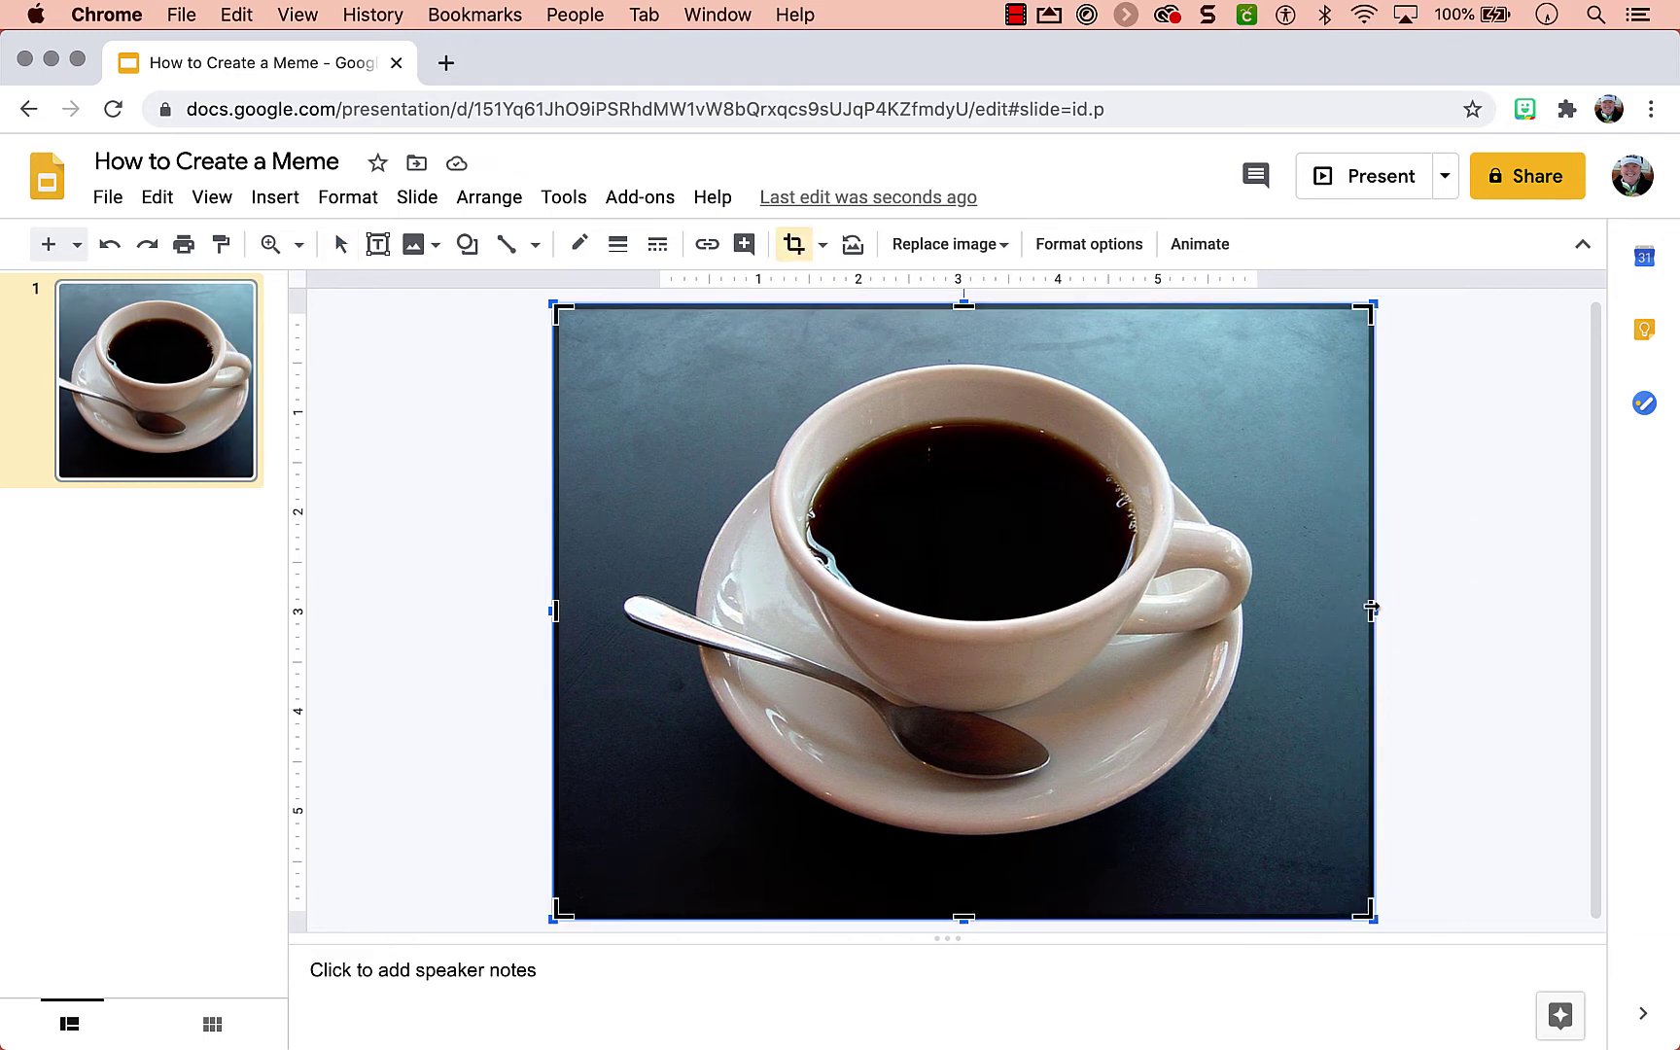
left_click_drag(1371, 609, 1276, 611)
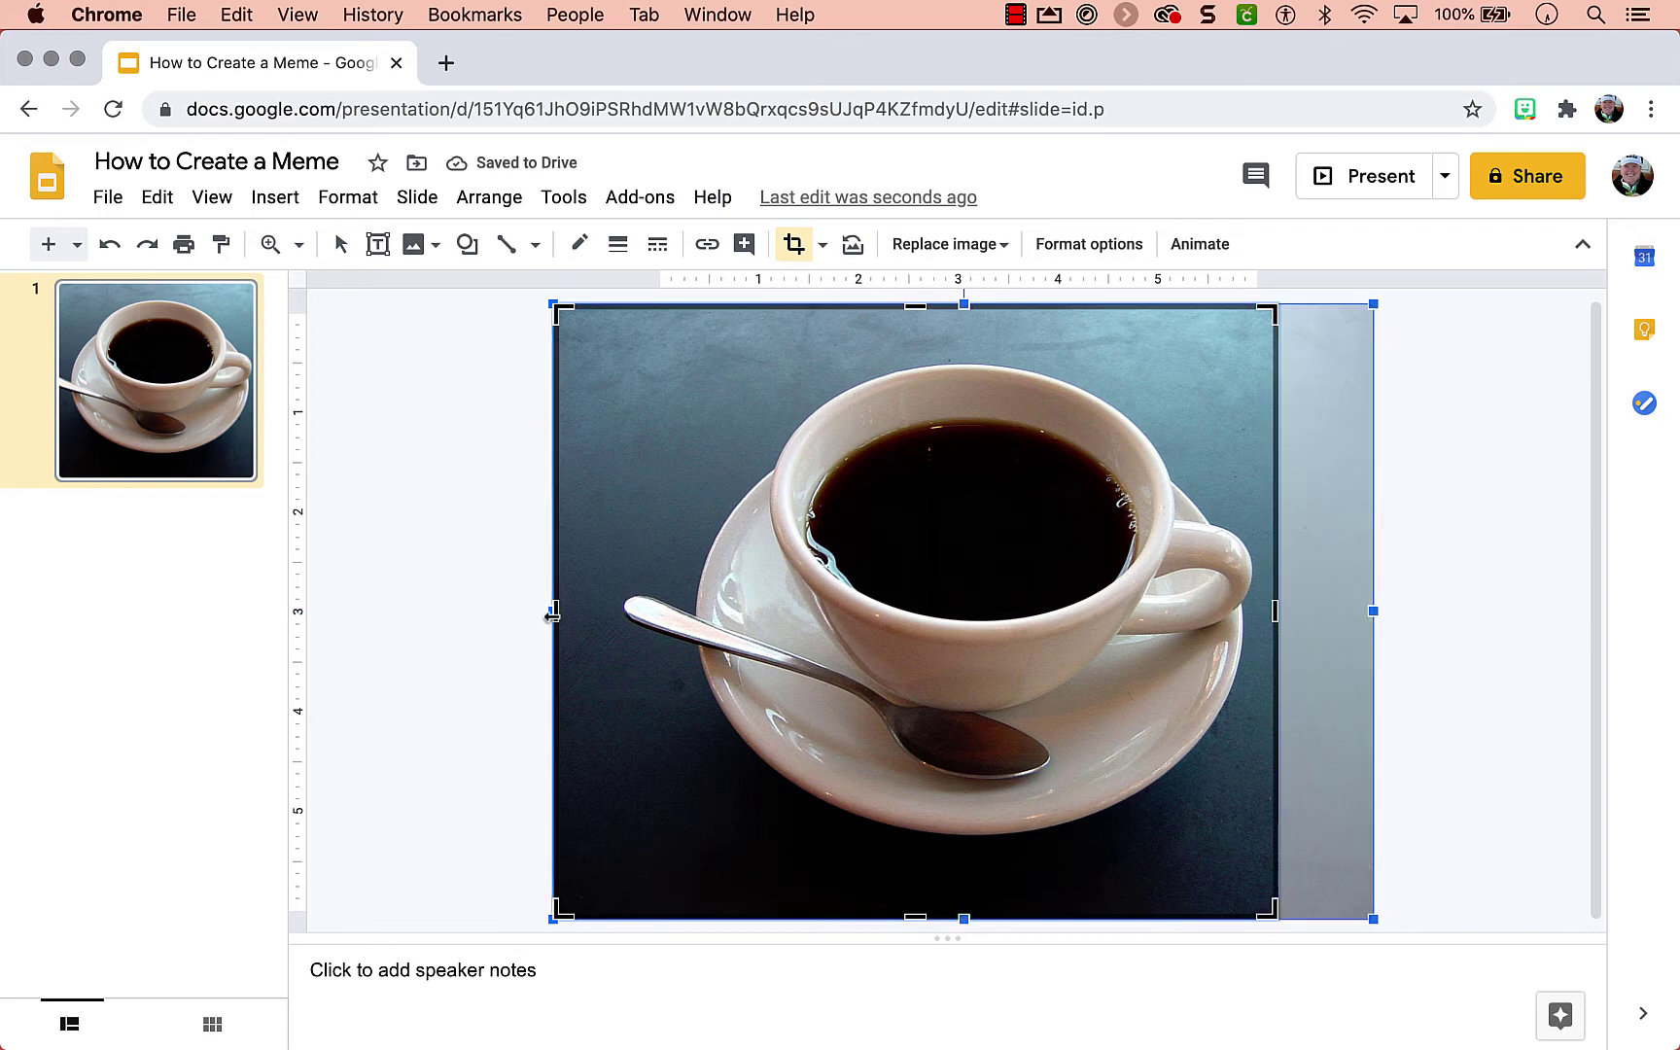
left_click_drag(552, 615, 647, 630)
key("Return")
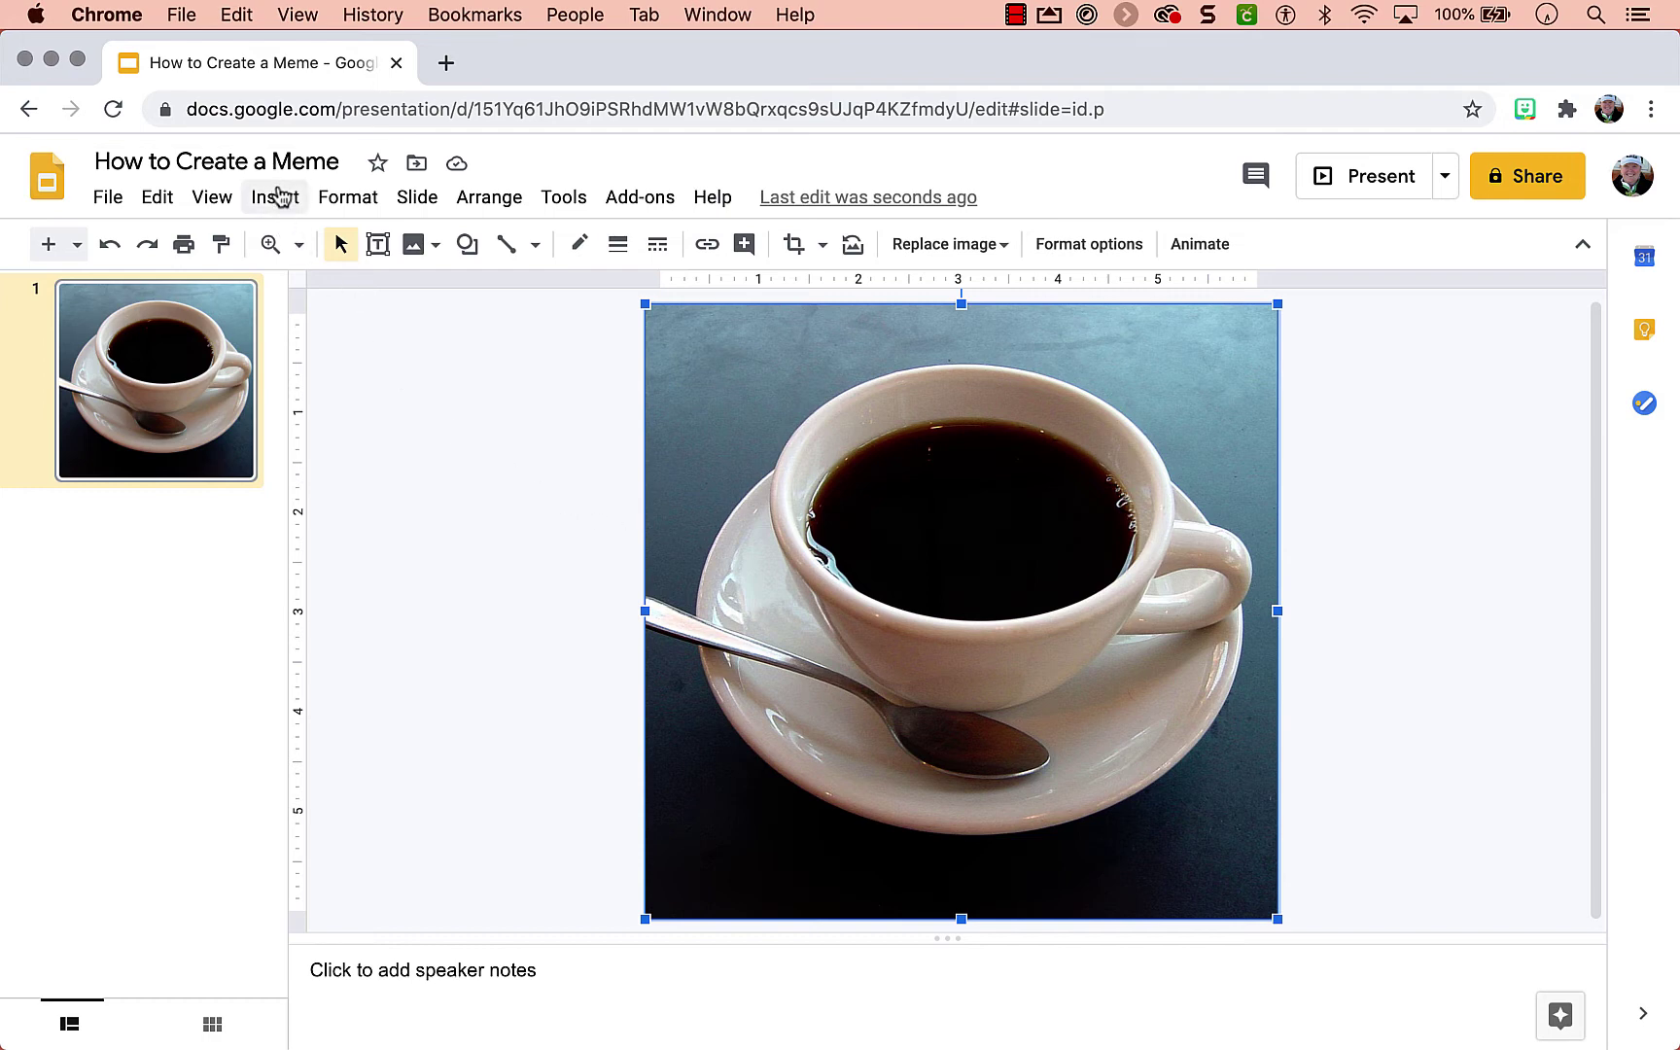
Step: Insert word art reading 'COFFEE: Life's Elixir' and centre it on the slide
left_click(282, 198)
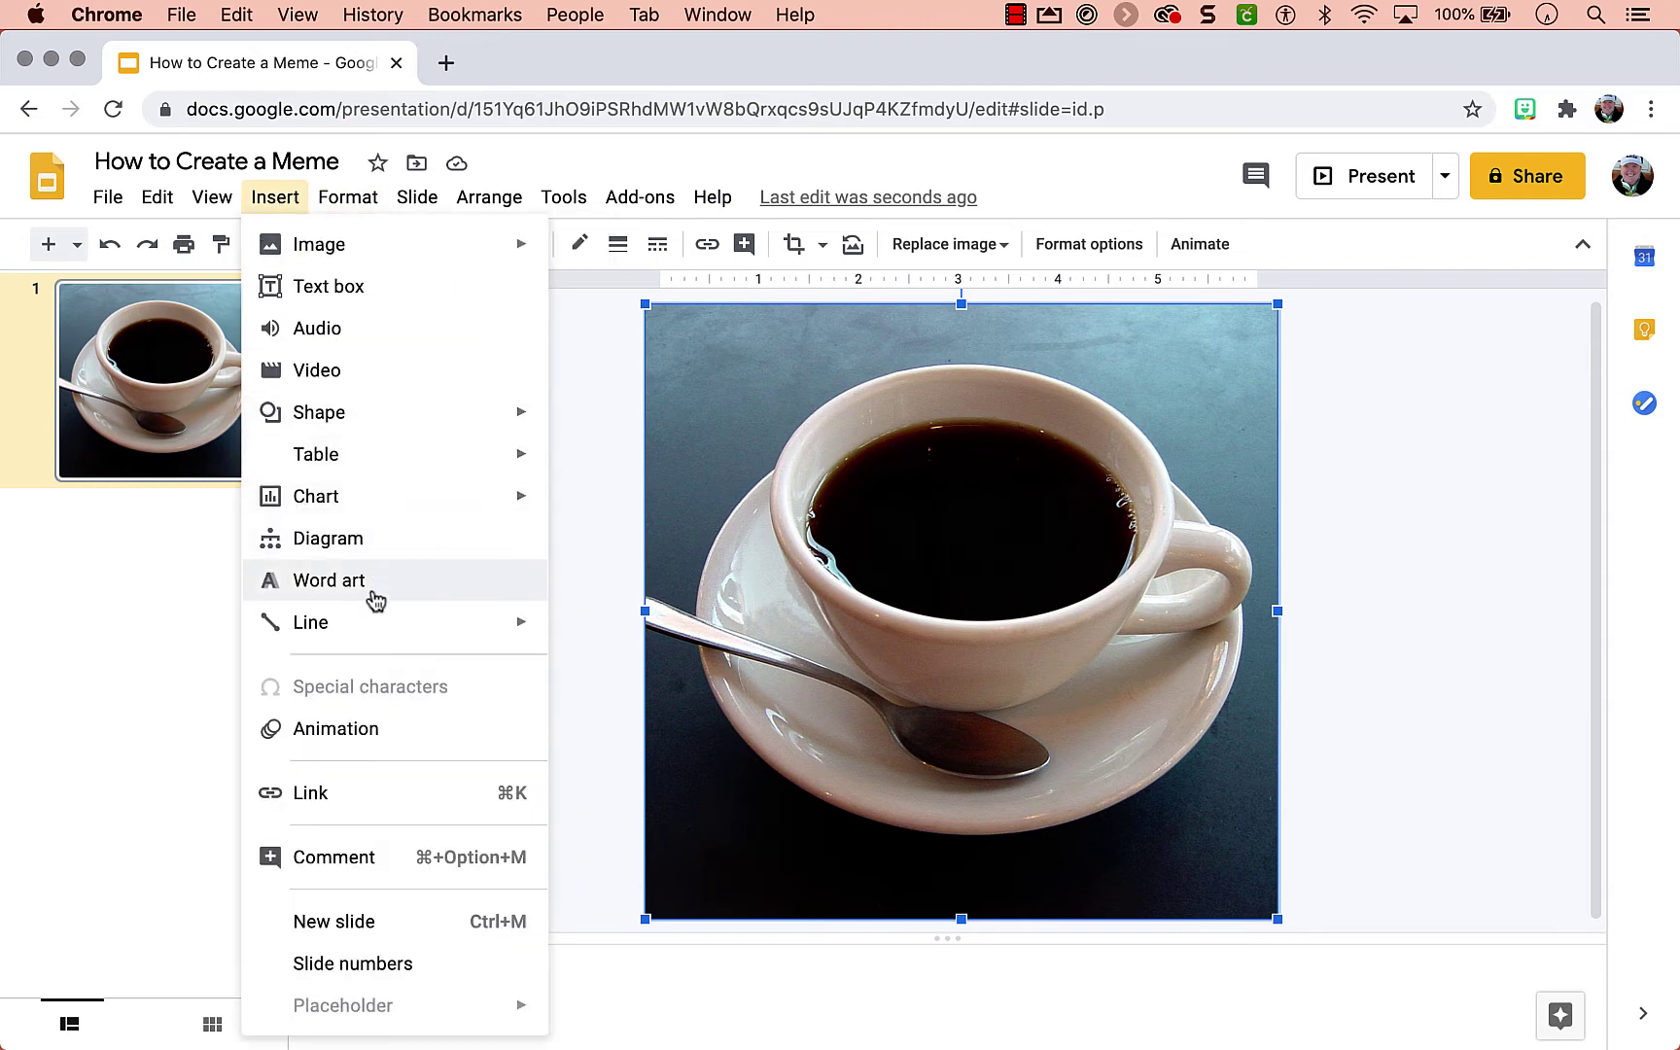
left_click(373, 589)
type("Big")
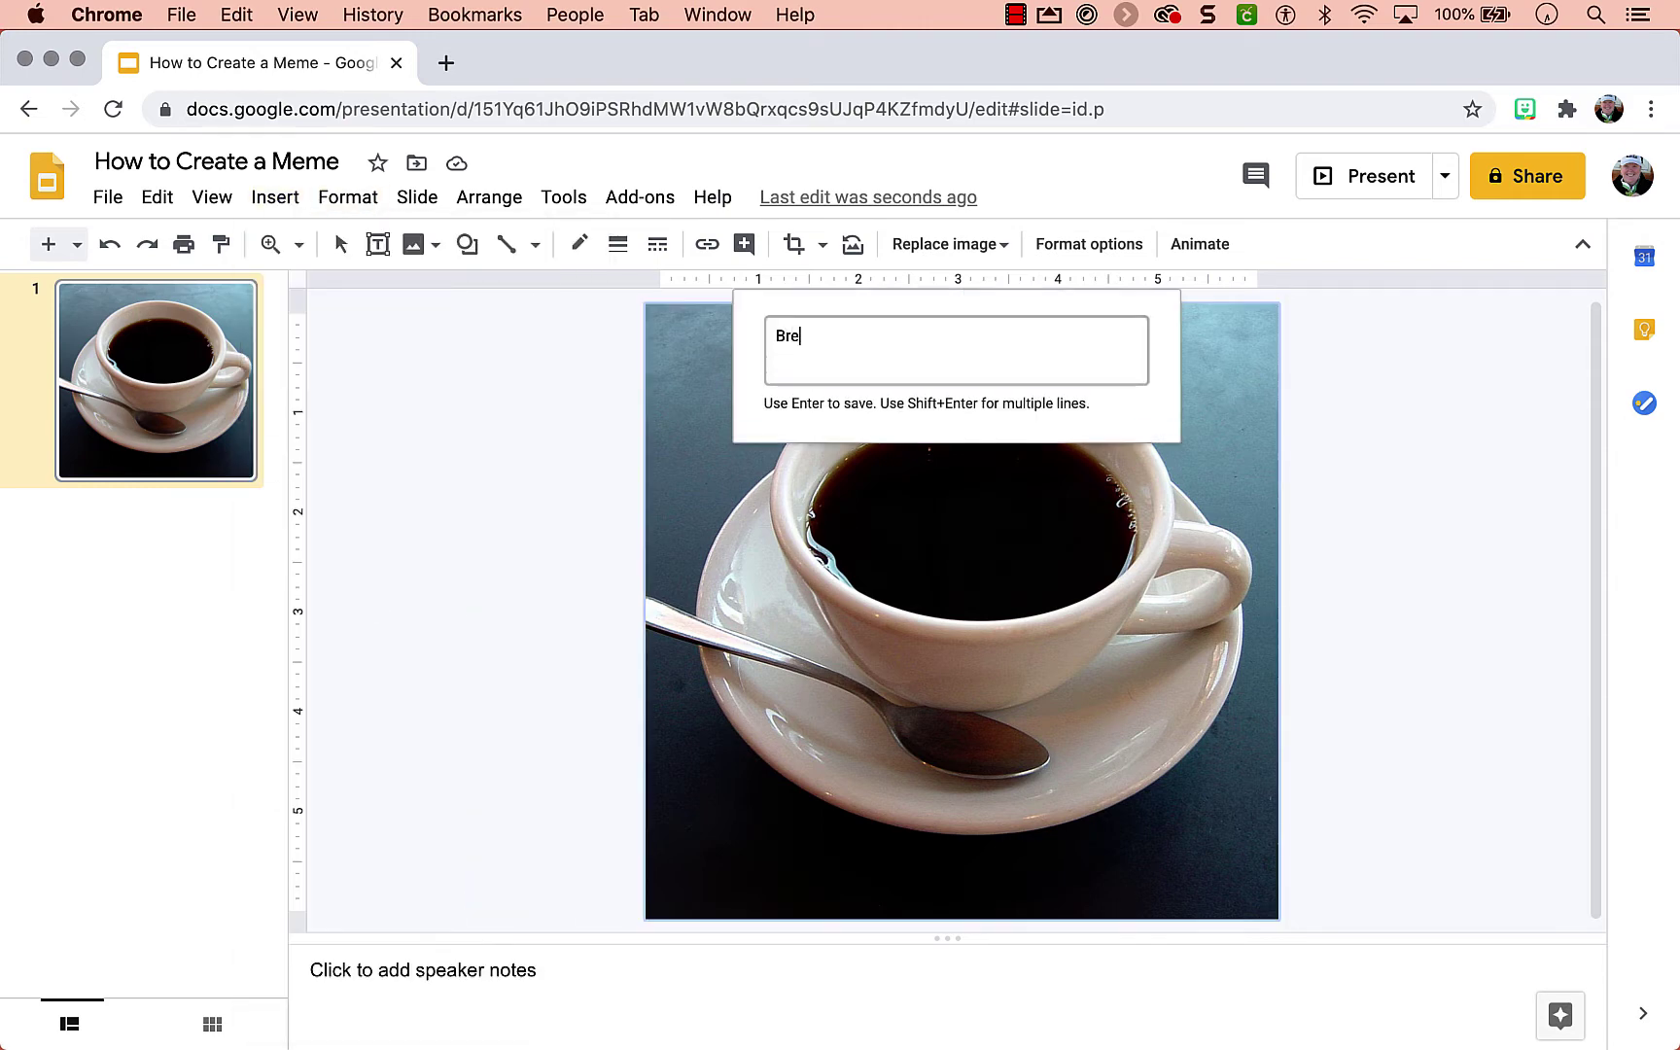
key("BackSpace")
key("BackSpace")
key("BackSpace")
type("COFFEE: Life's Elix")
key("BackSpace")
key("BackSpace")
key("BackSpace")
type("lixir")
key("Return")
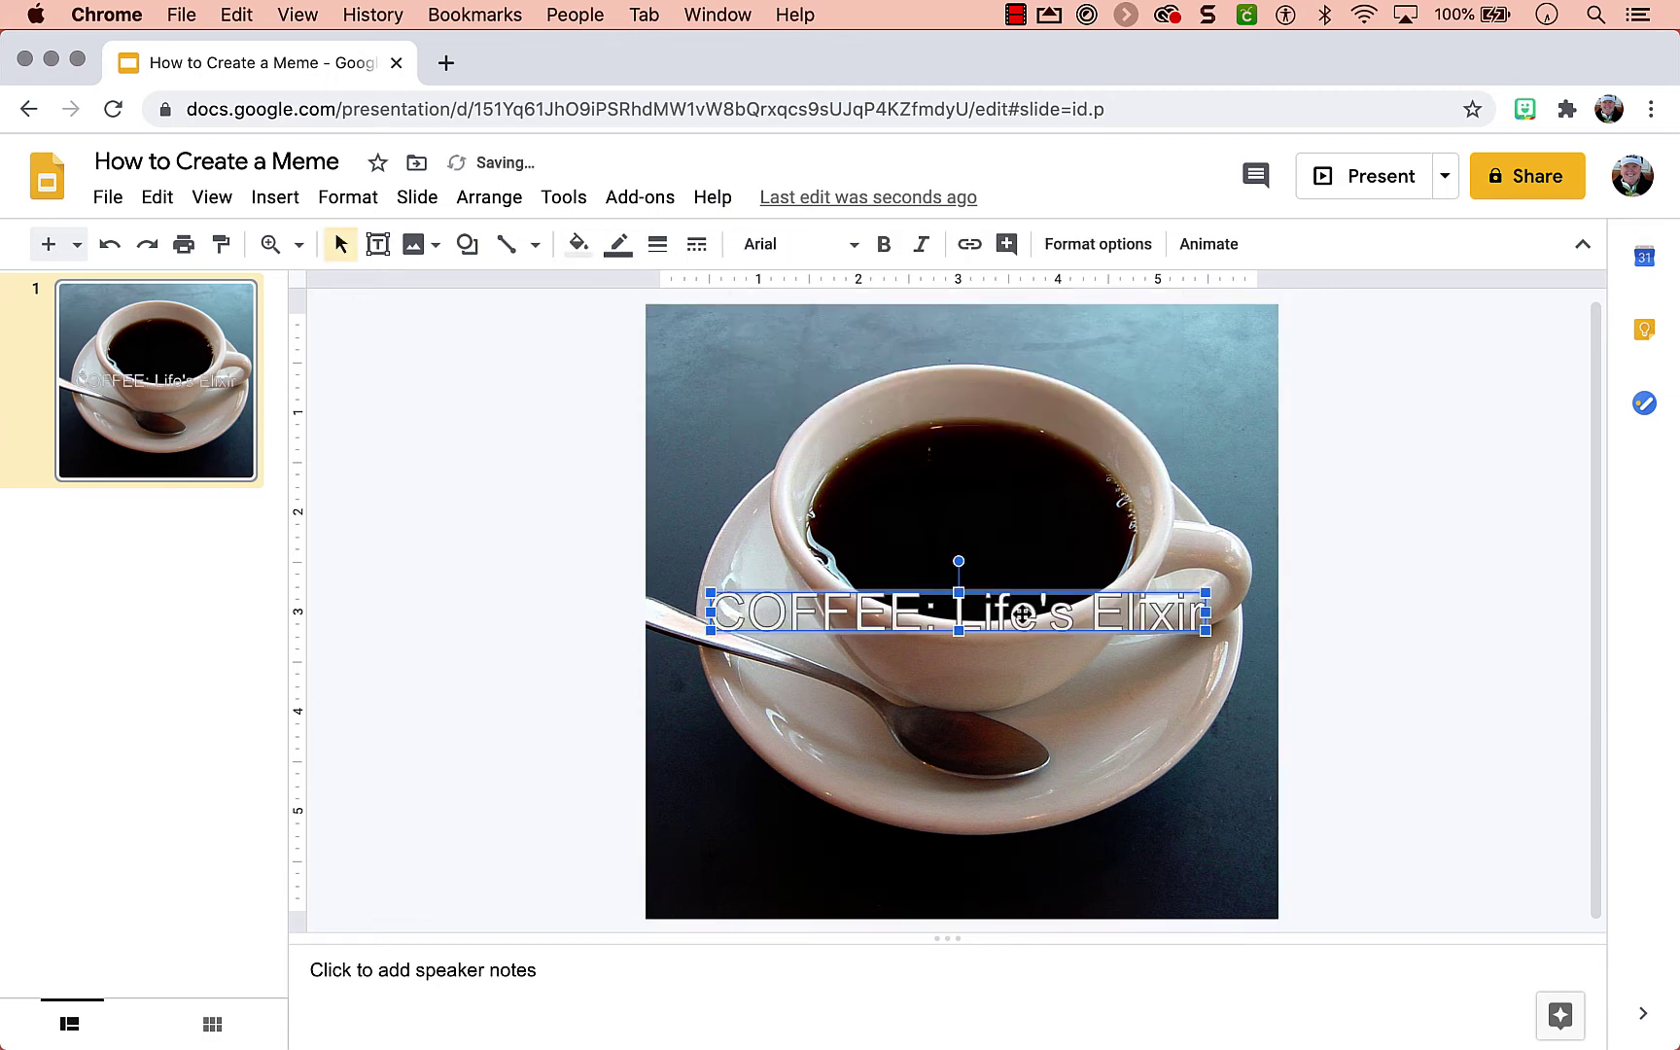
left_click_drag(1020, 611, 1047, 609)
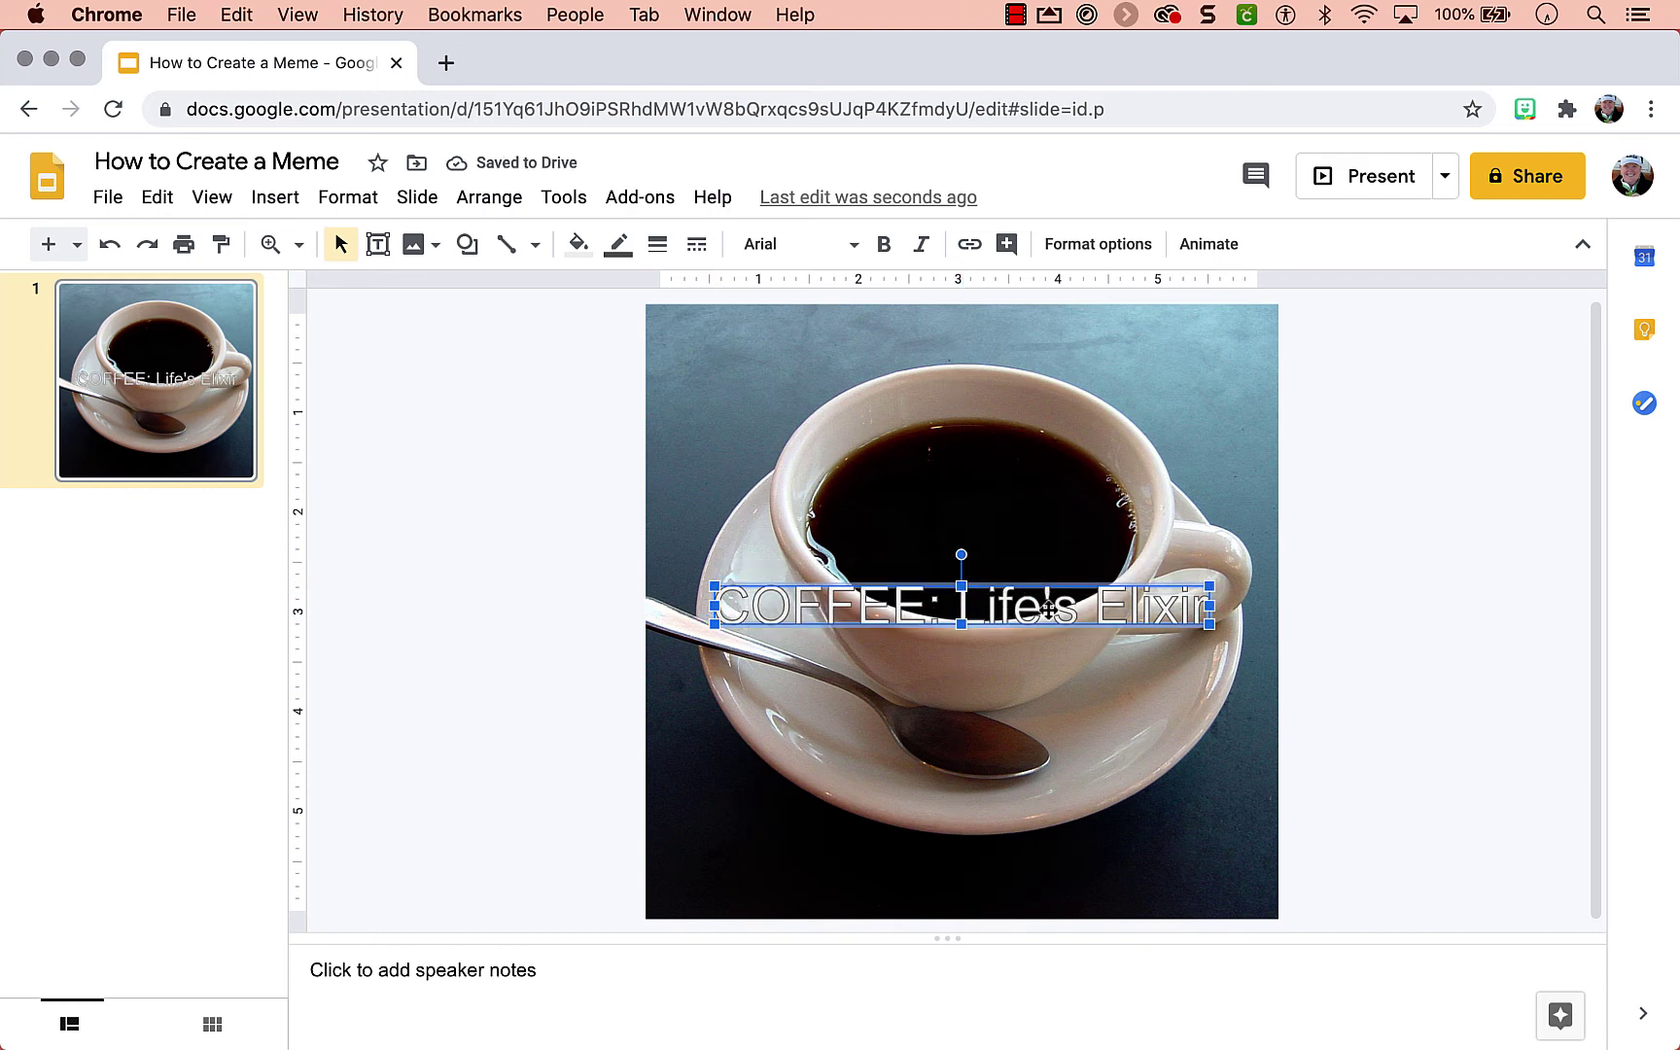
Step: Change the word art caption's font to Impact
left_click(853, 247)
scroll(897, 769, "down", 10)
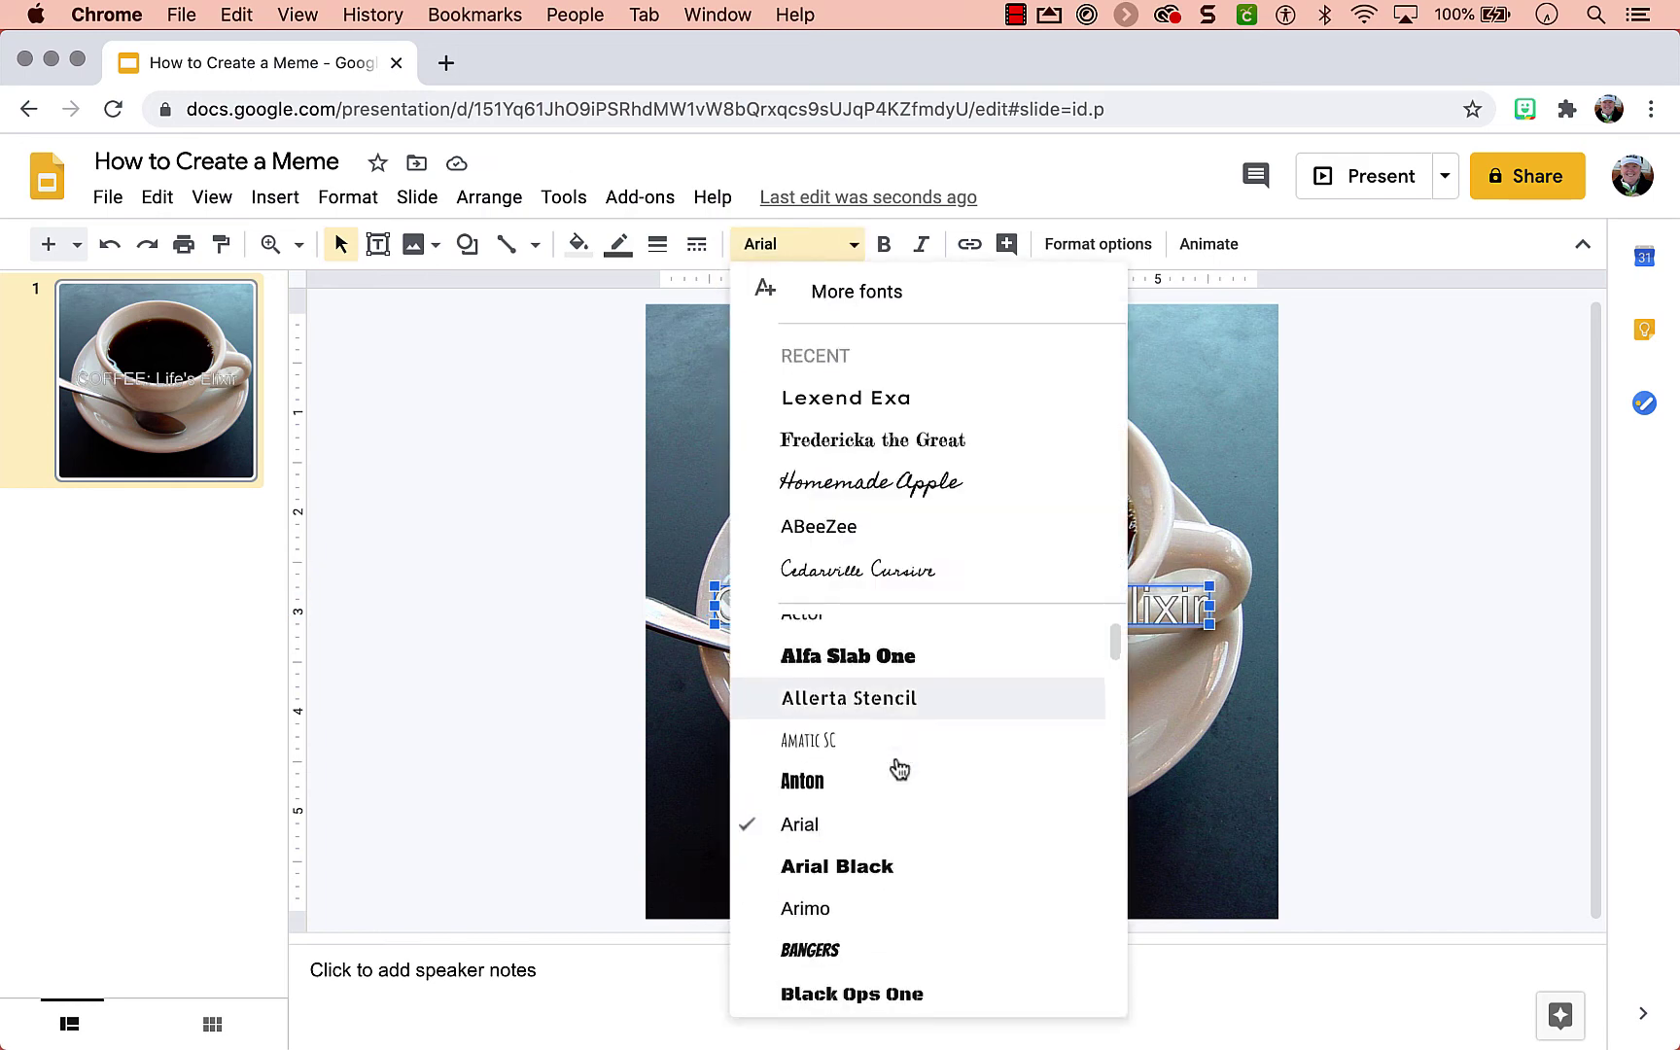
scroll(897, 770, "down", 15)
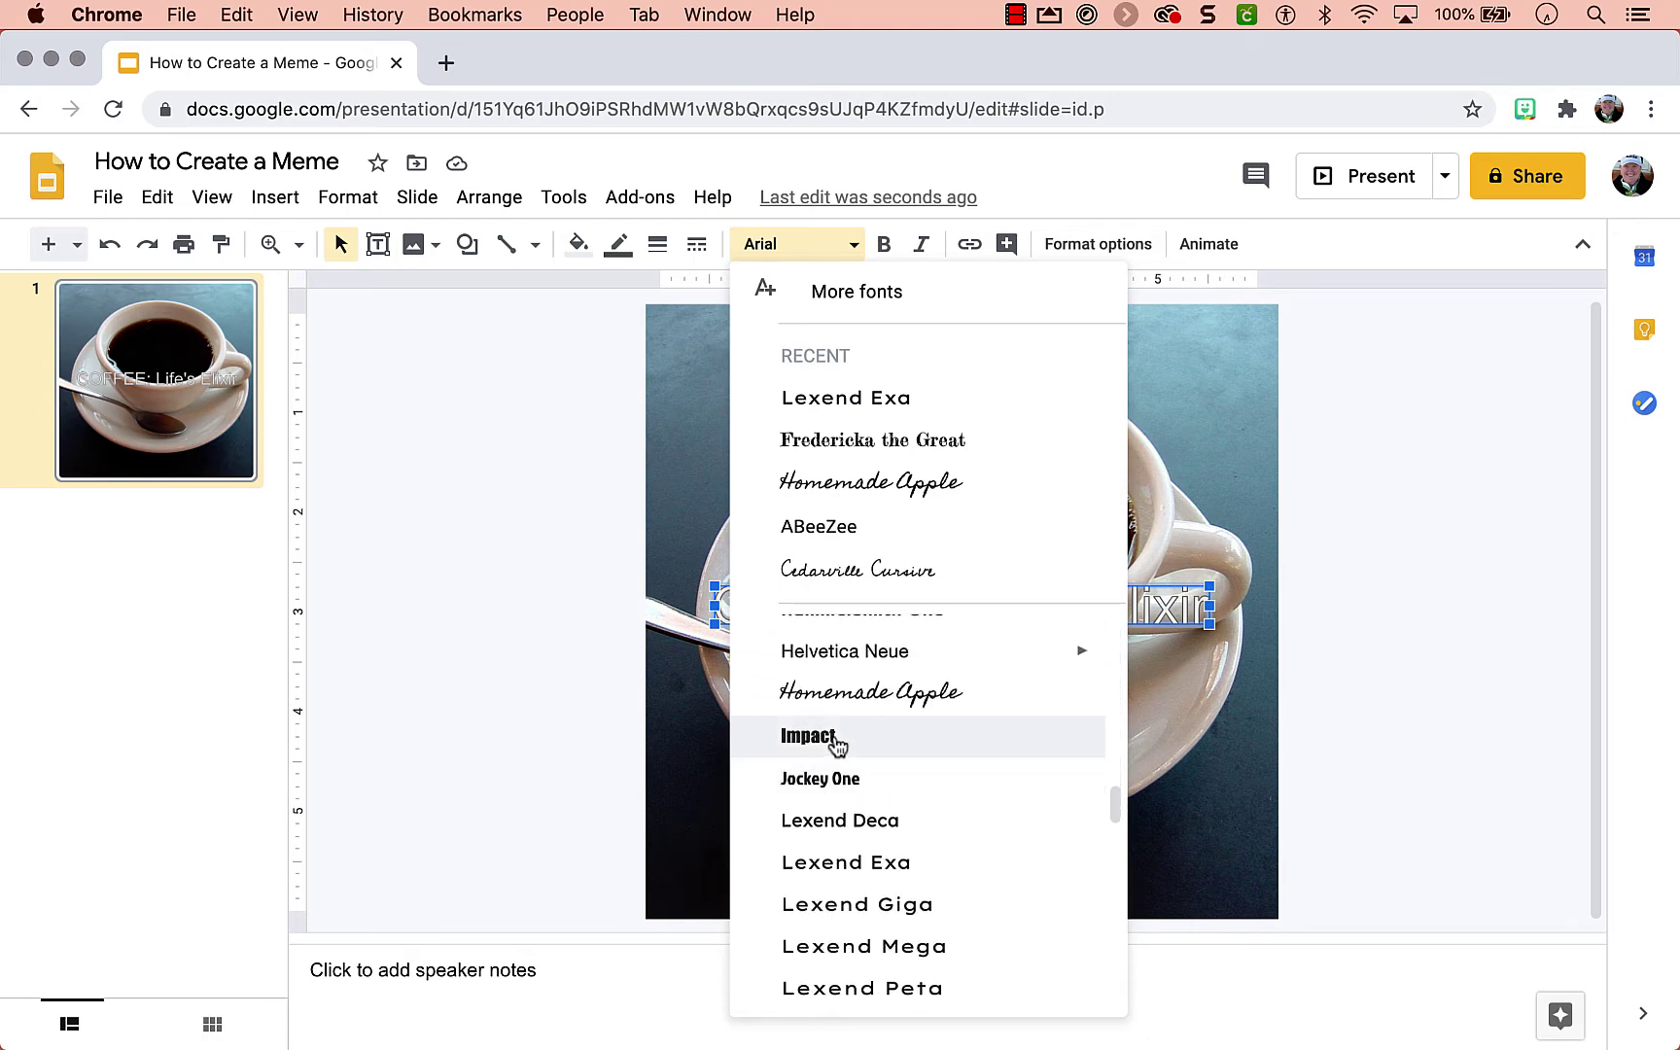
left_click(834, 744)
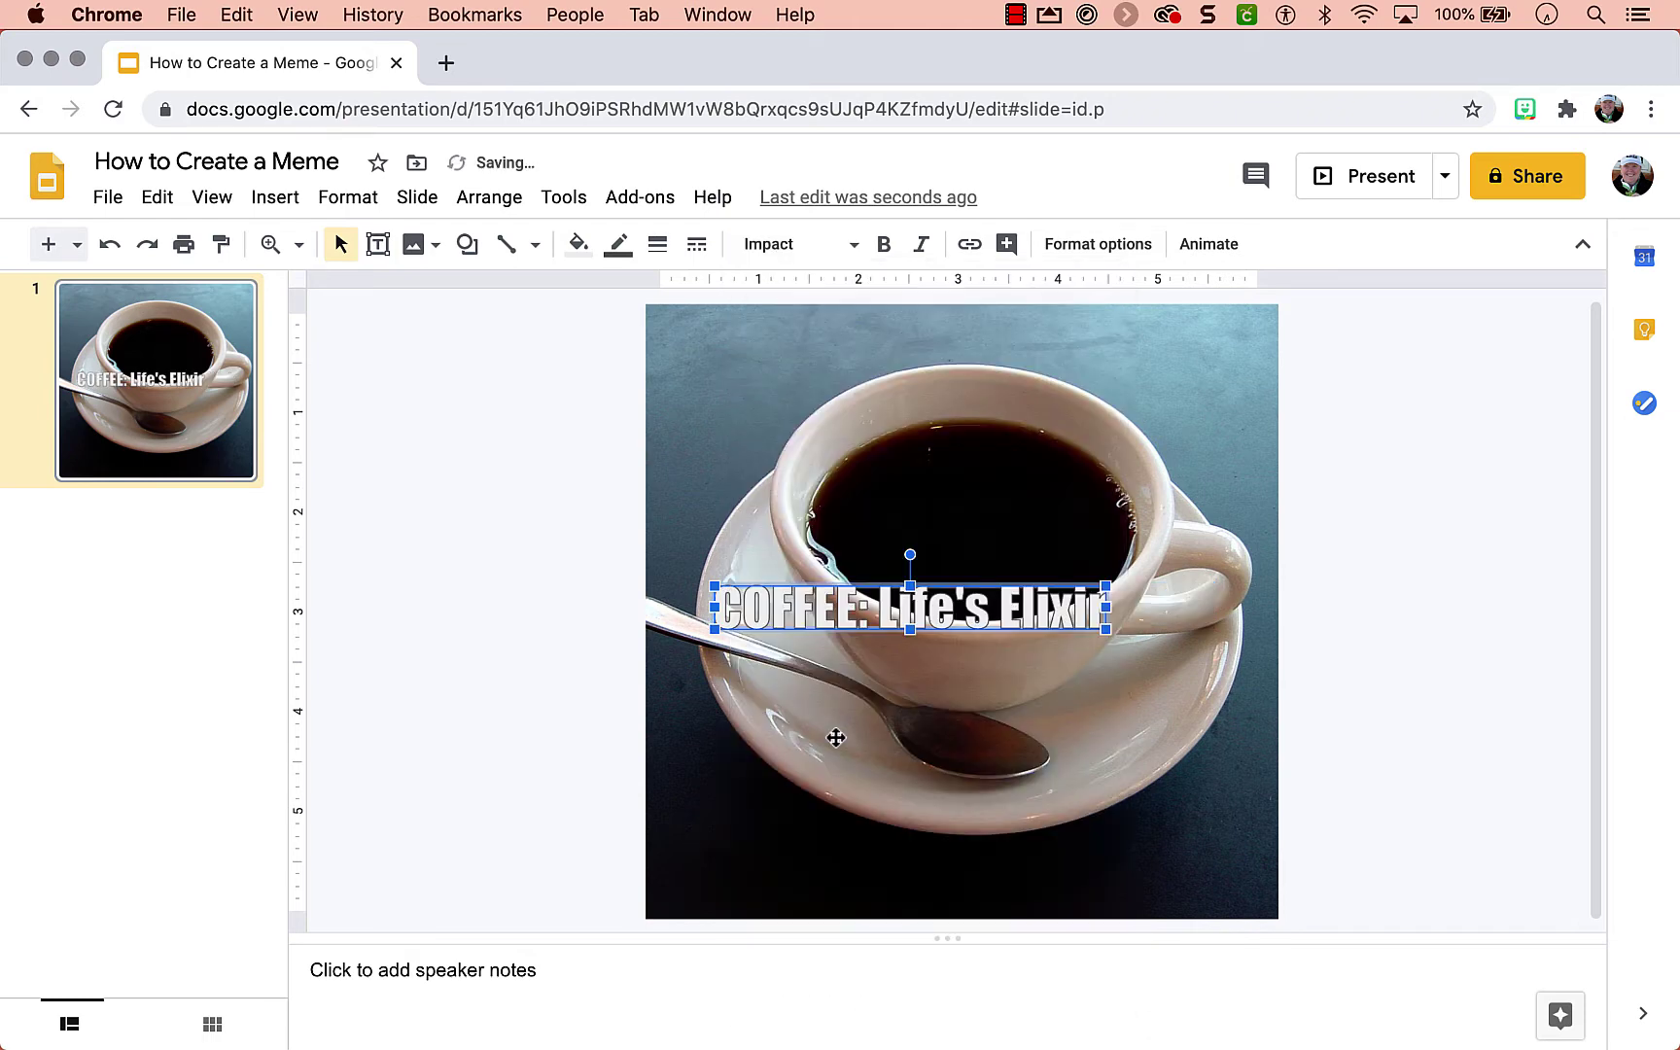
left_click(853, 247)
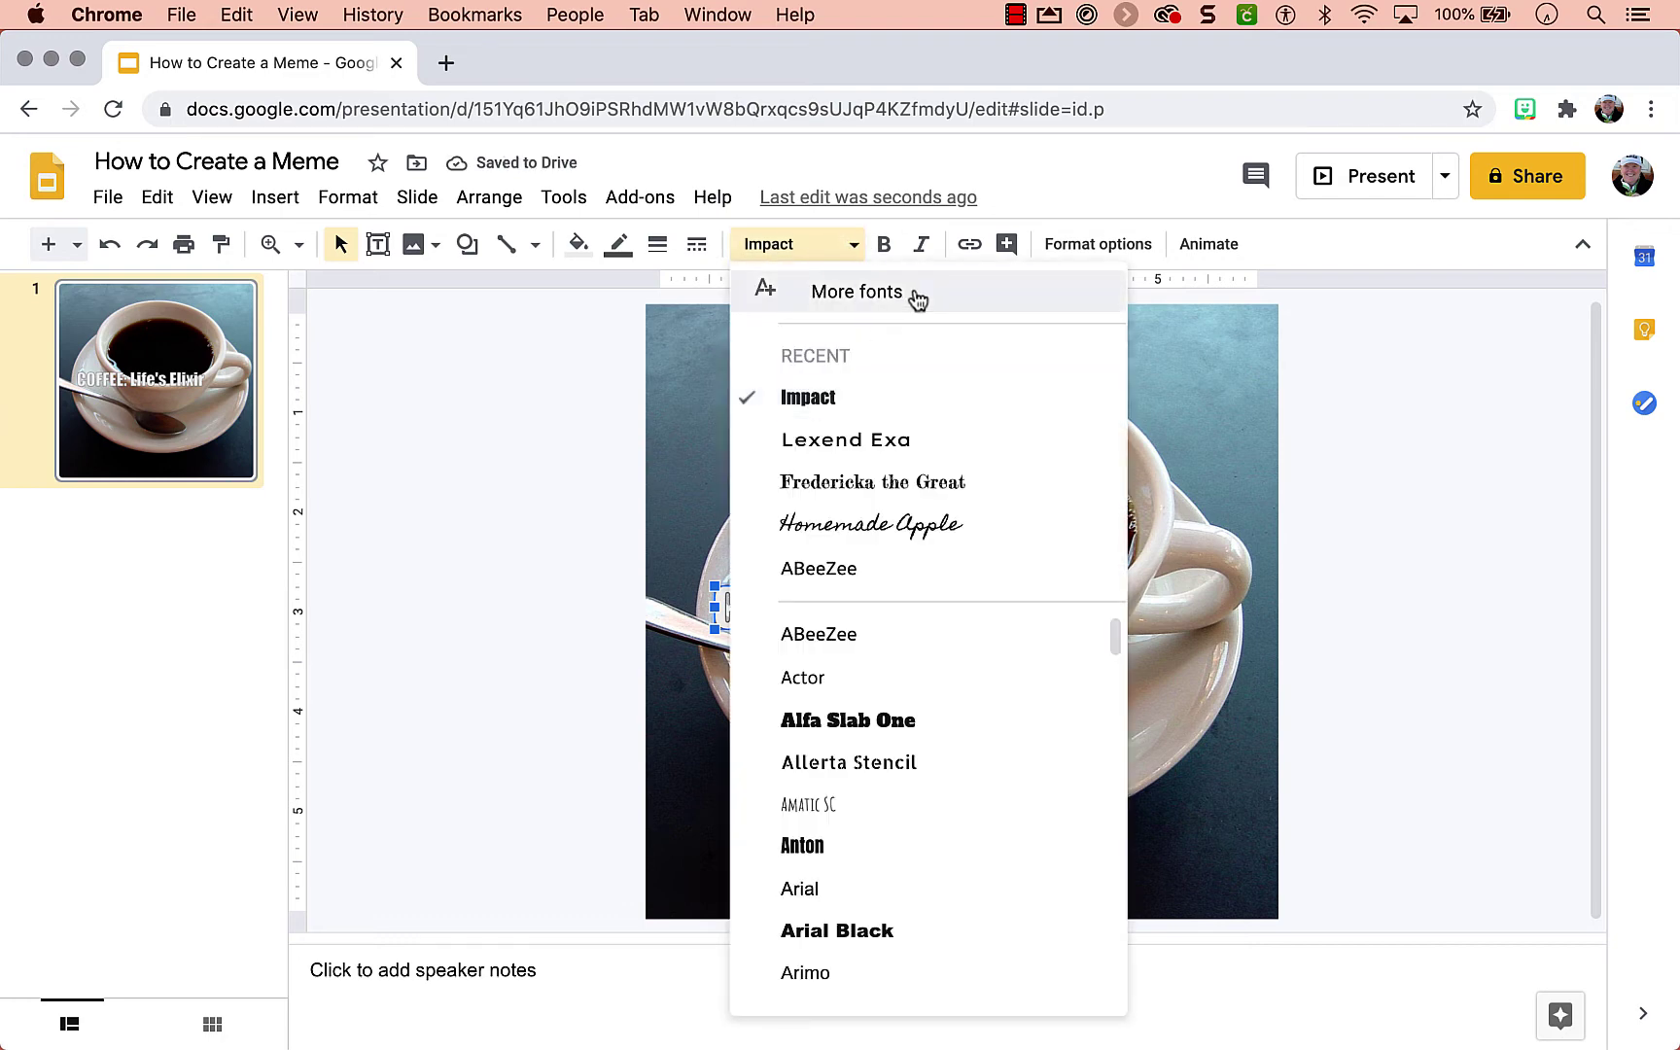
left_click(616, 360)
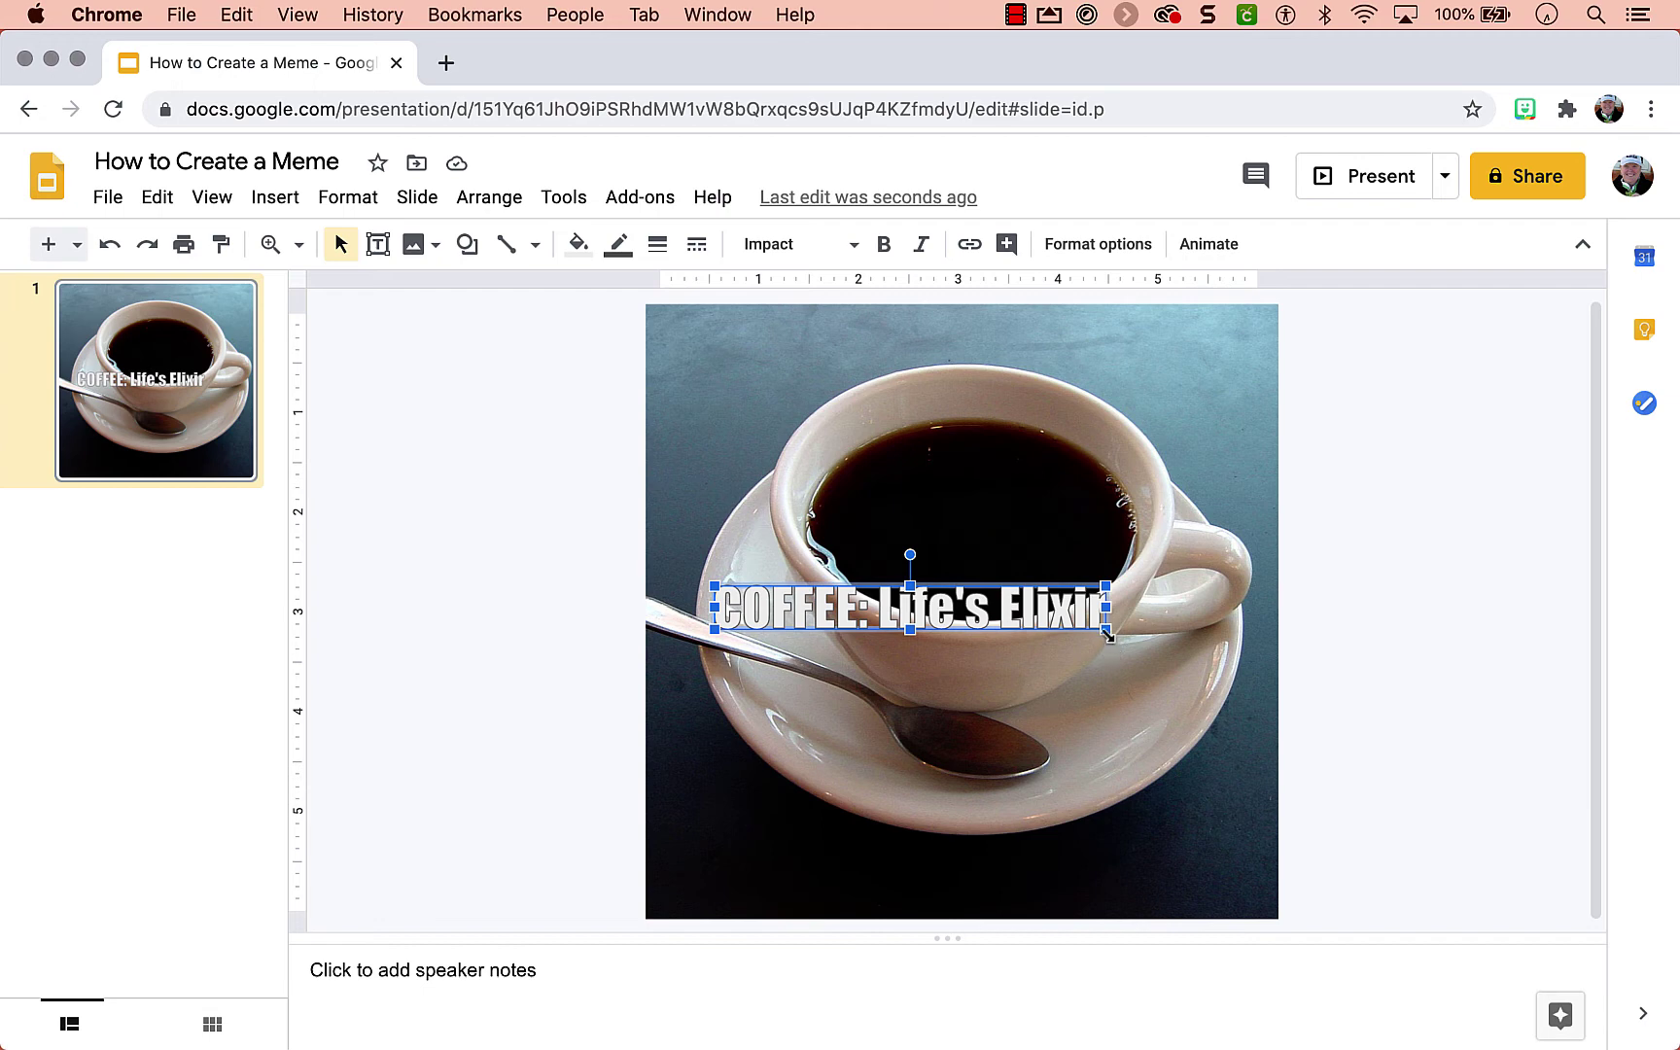
Step: Make the caption lettering taller and stretch it edge to edge across the slide bottom
left_click_drag(1109, 635, 1241, 744)
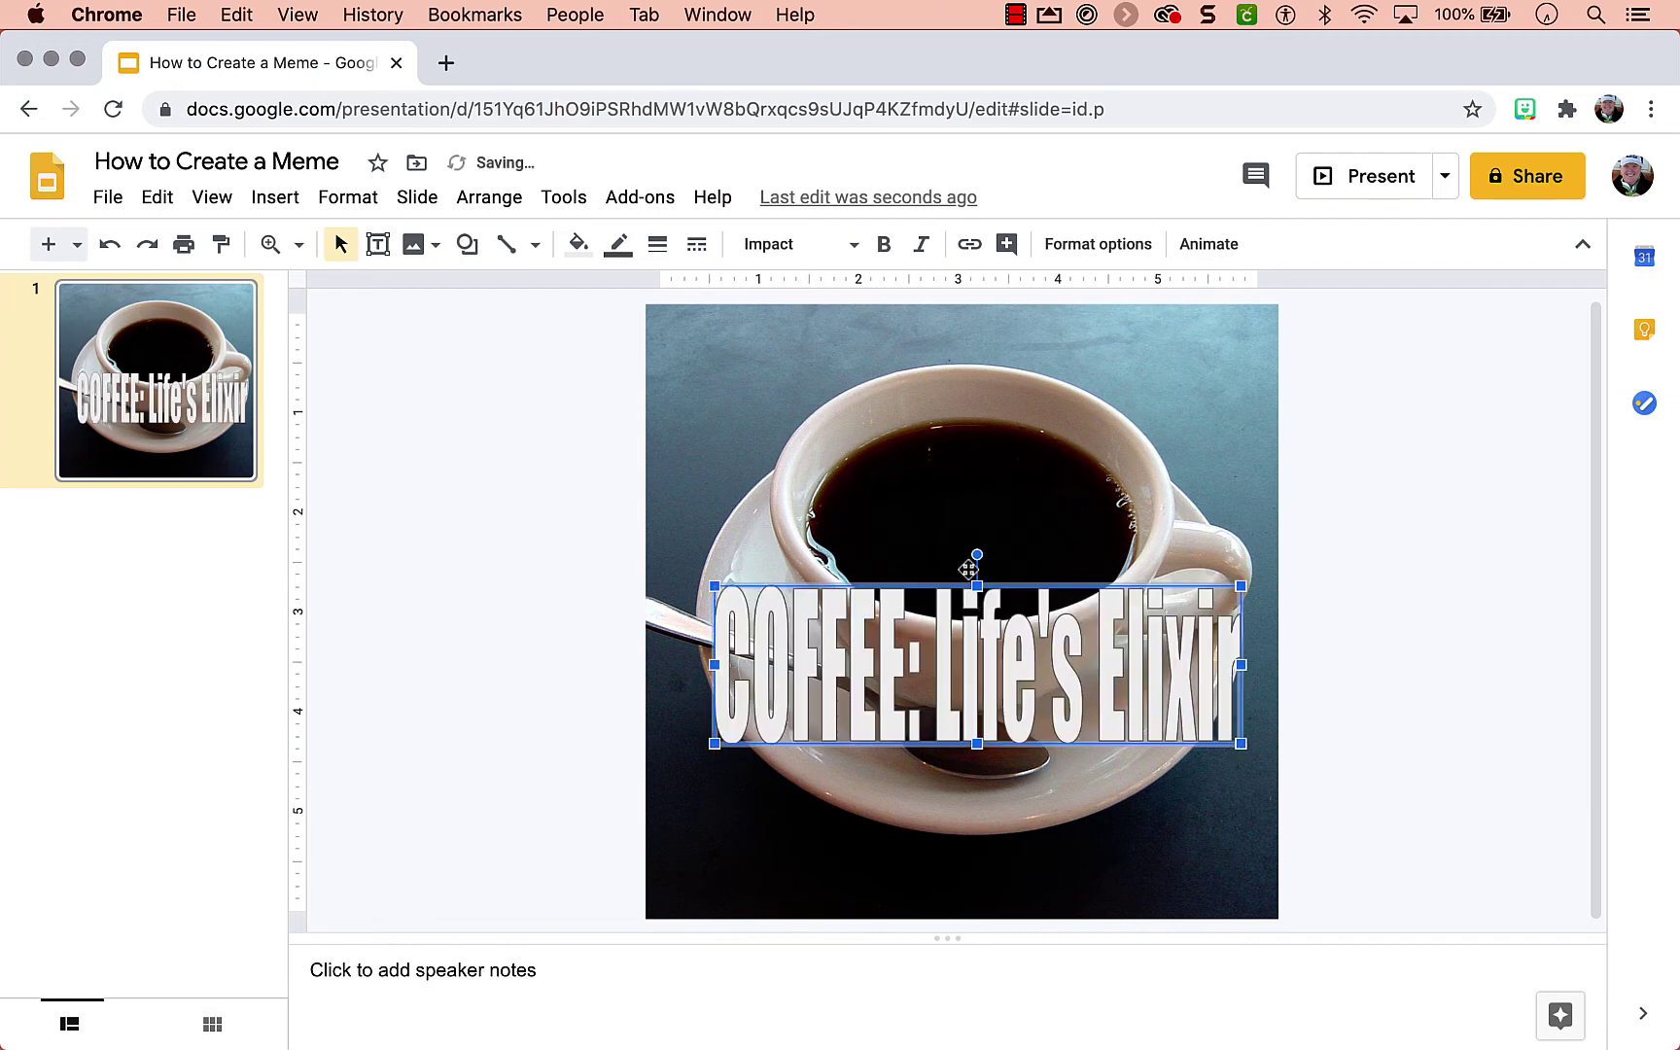
left_click_drag(977, 584, 977, 447)
left_click_drag(1037, 692, 1029, 849)
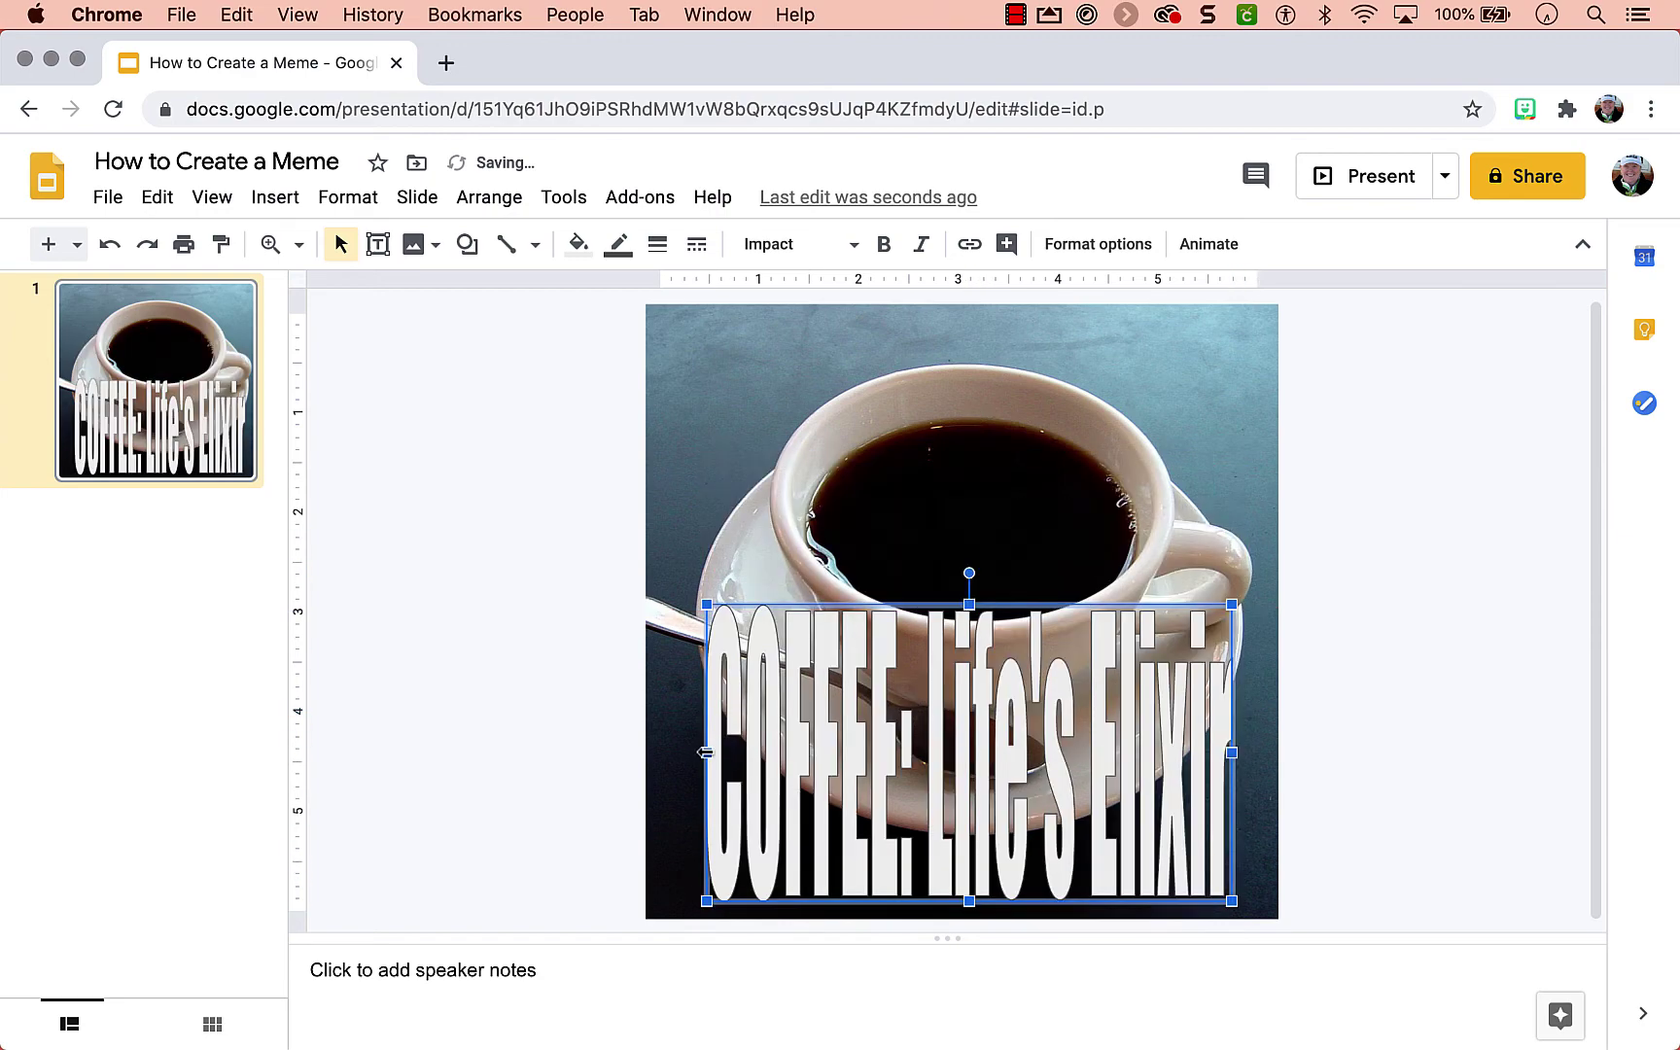
left_click_drag(707, 753, 668, 753)
left_click_drag(1253, 752, 1277, 751)
left_click_drag(963, 604, 963, 752)
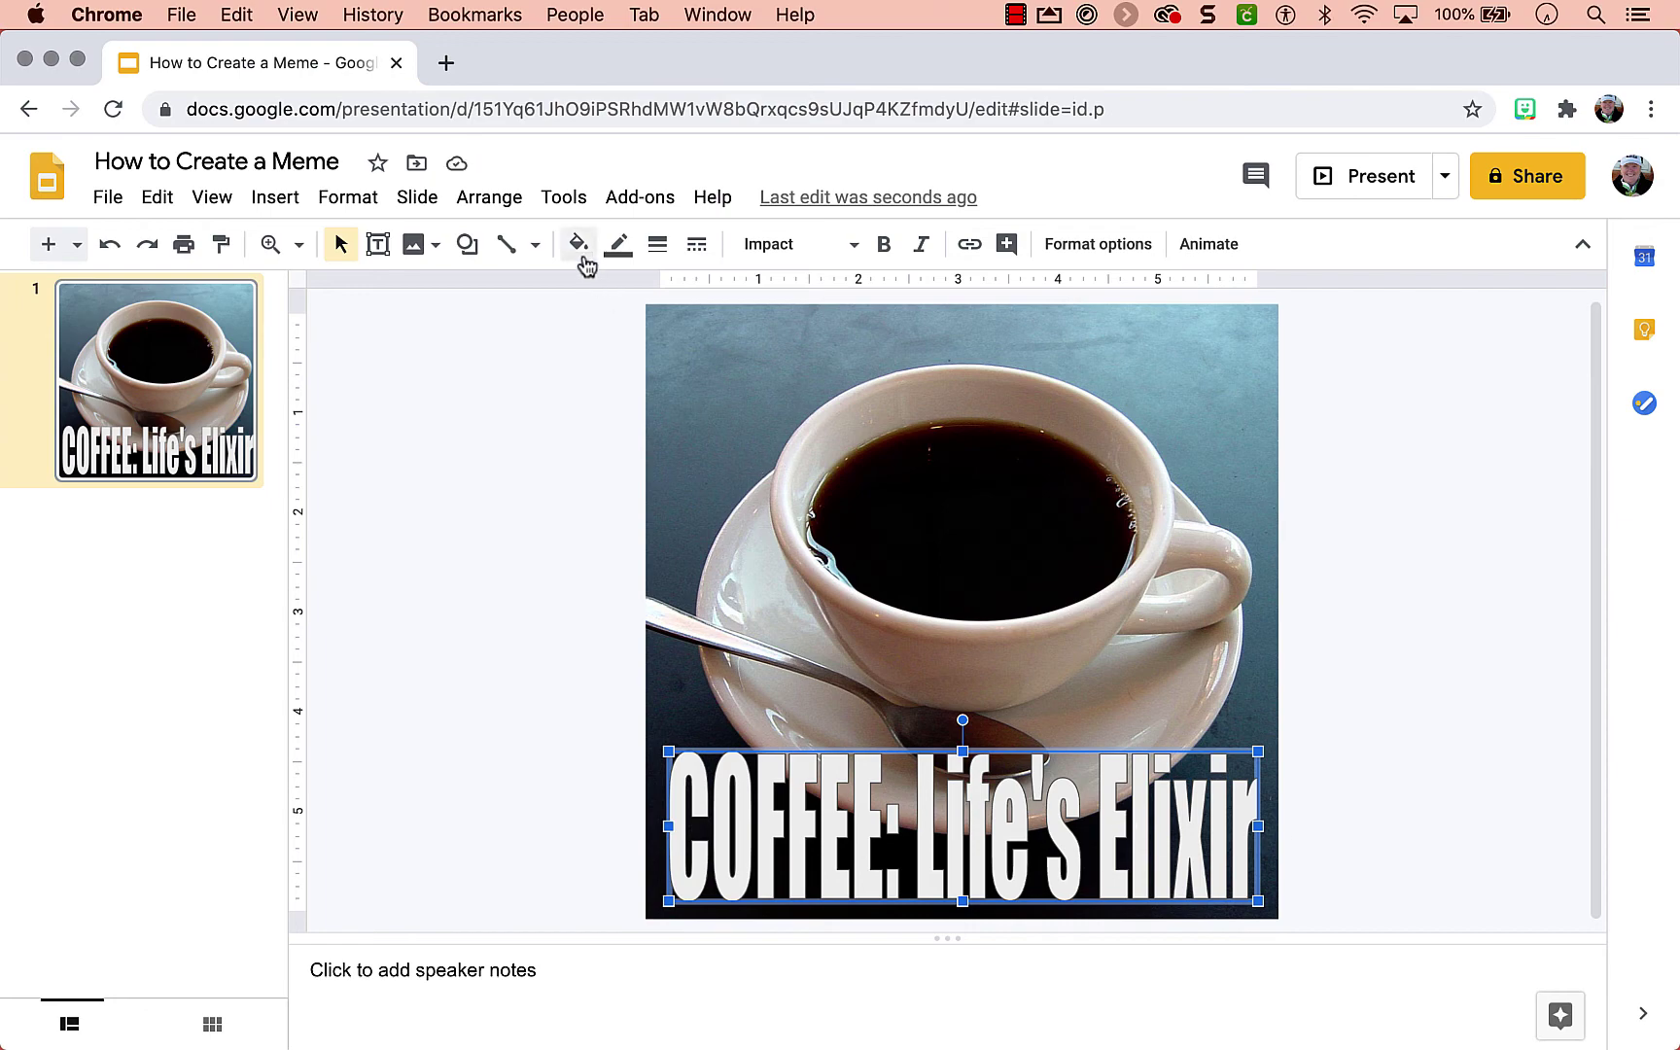
Step: Give the caption a yellow fill colour, after trying red and orange
left_click(578, 245)
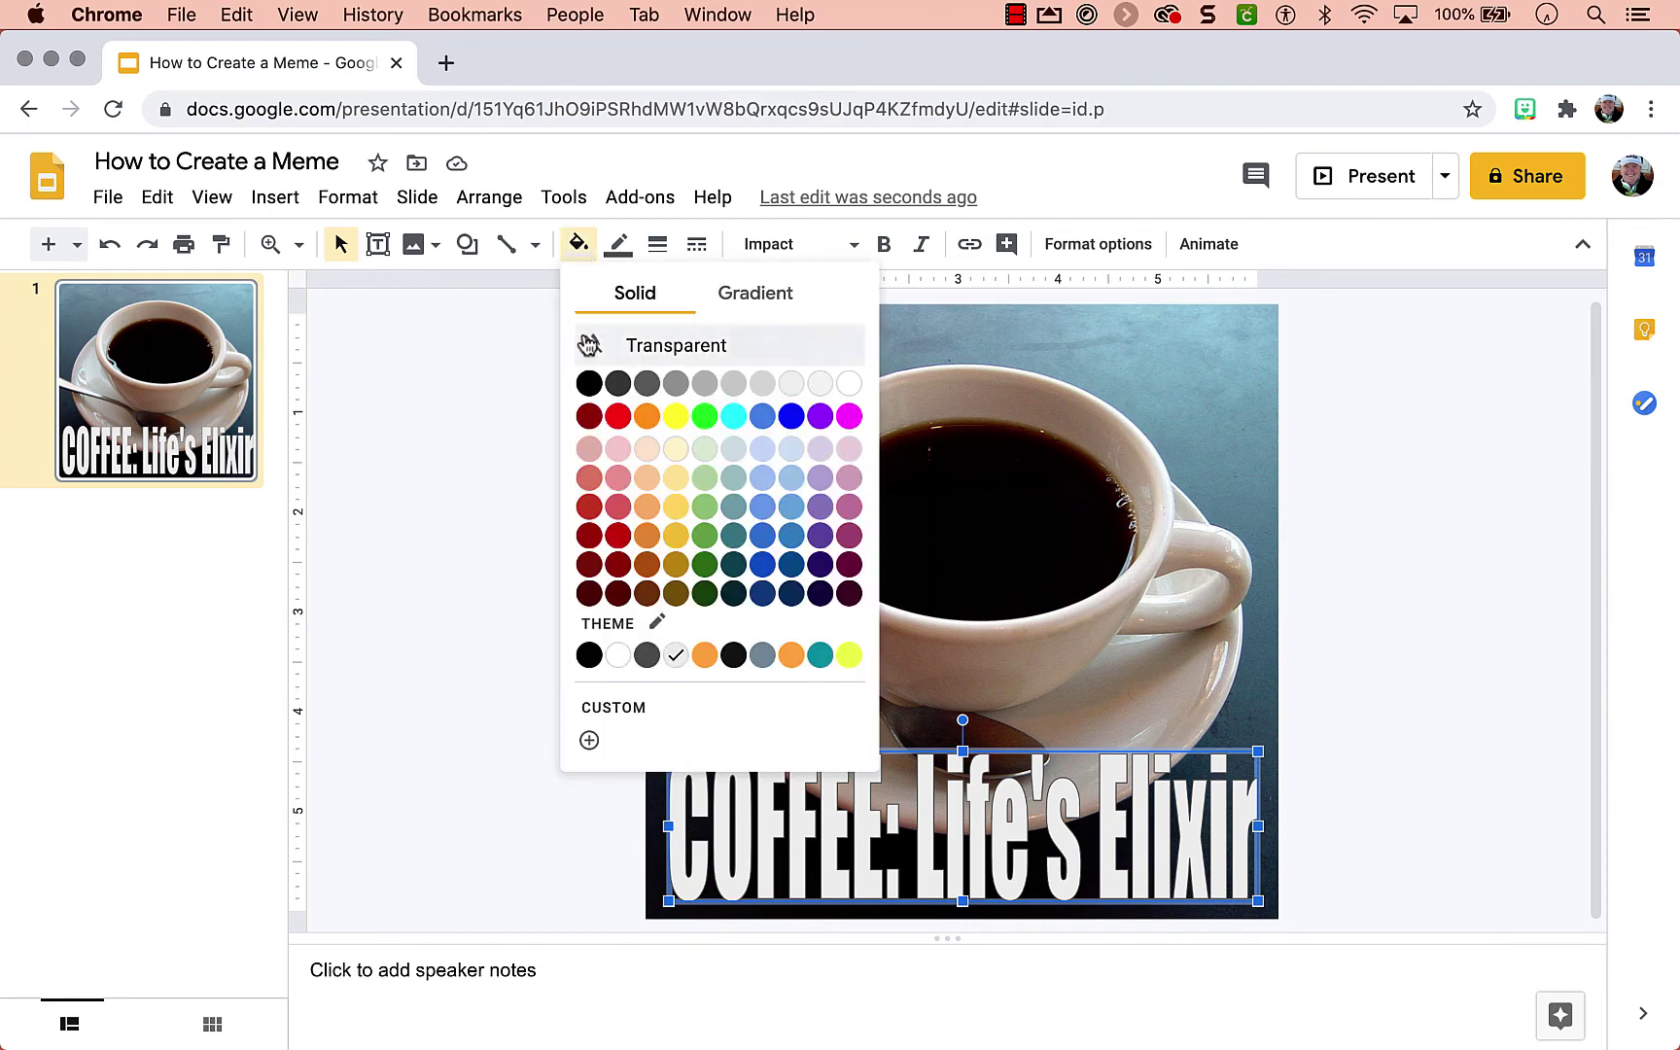
left_click(614, 420)
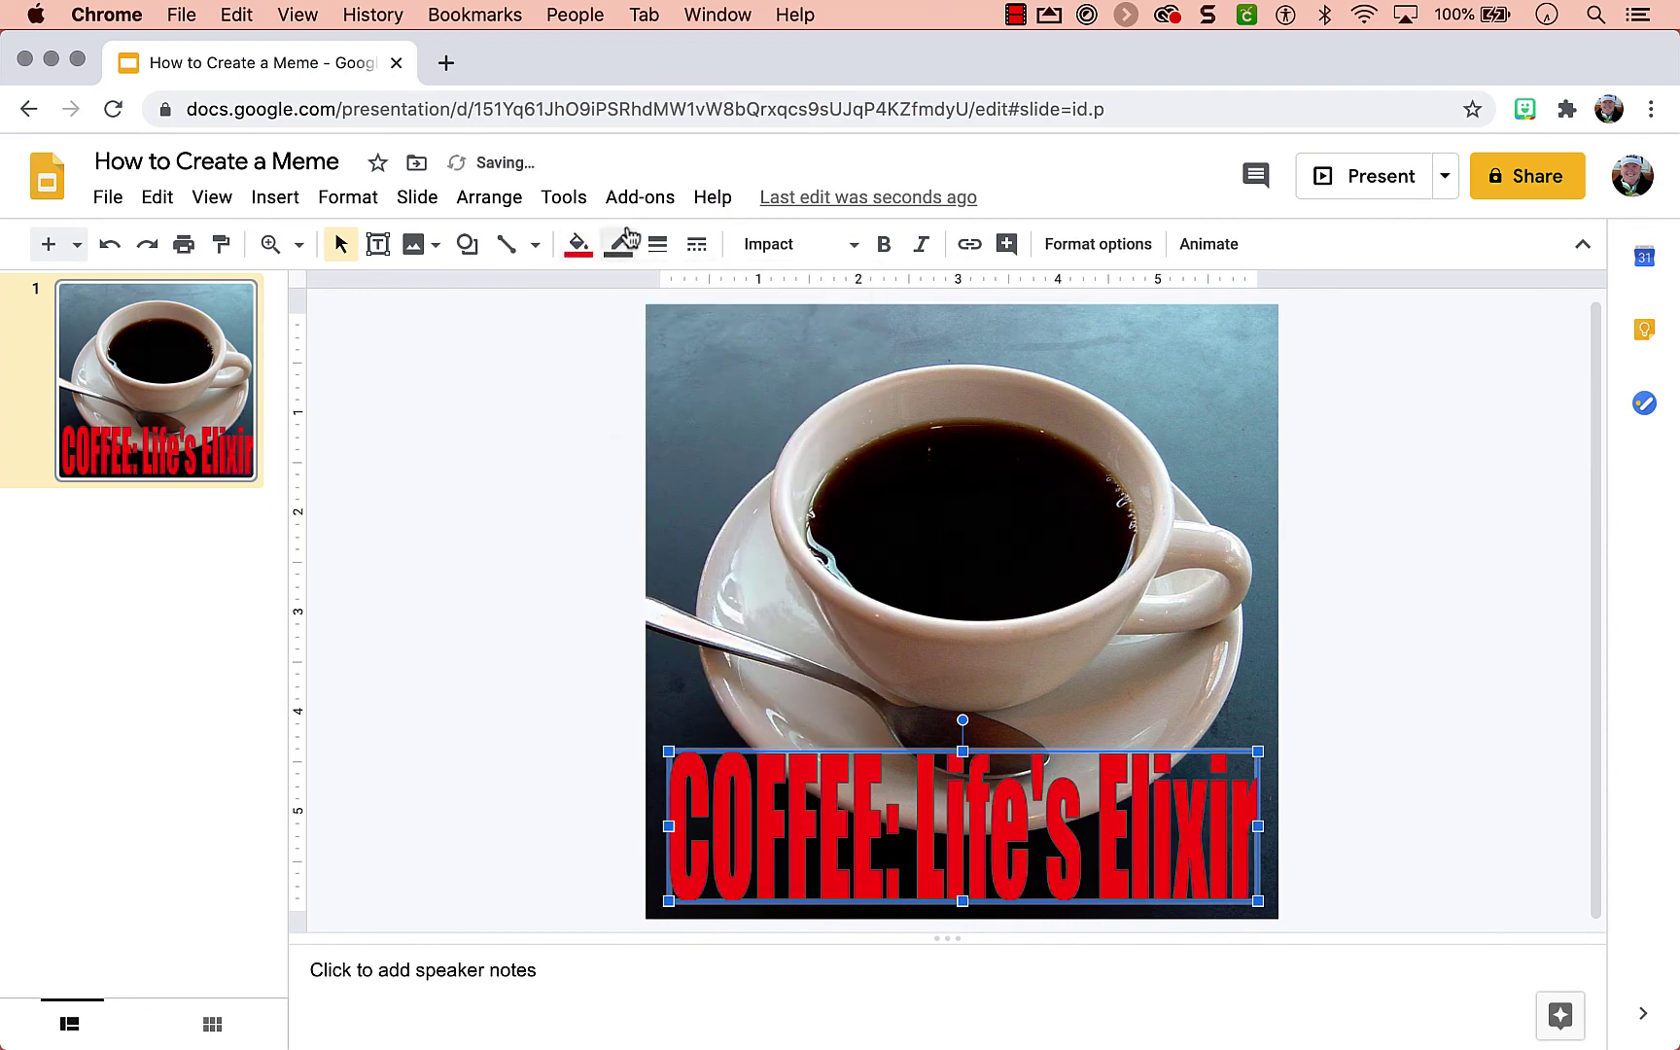
left_click(579, 245)
left_click(796, 659)
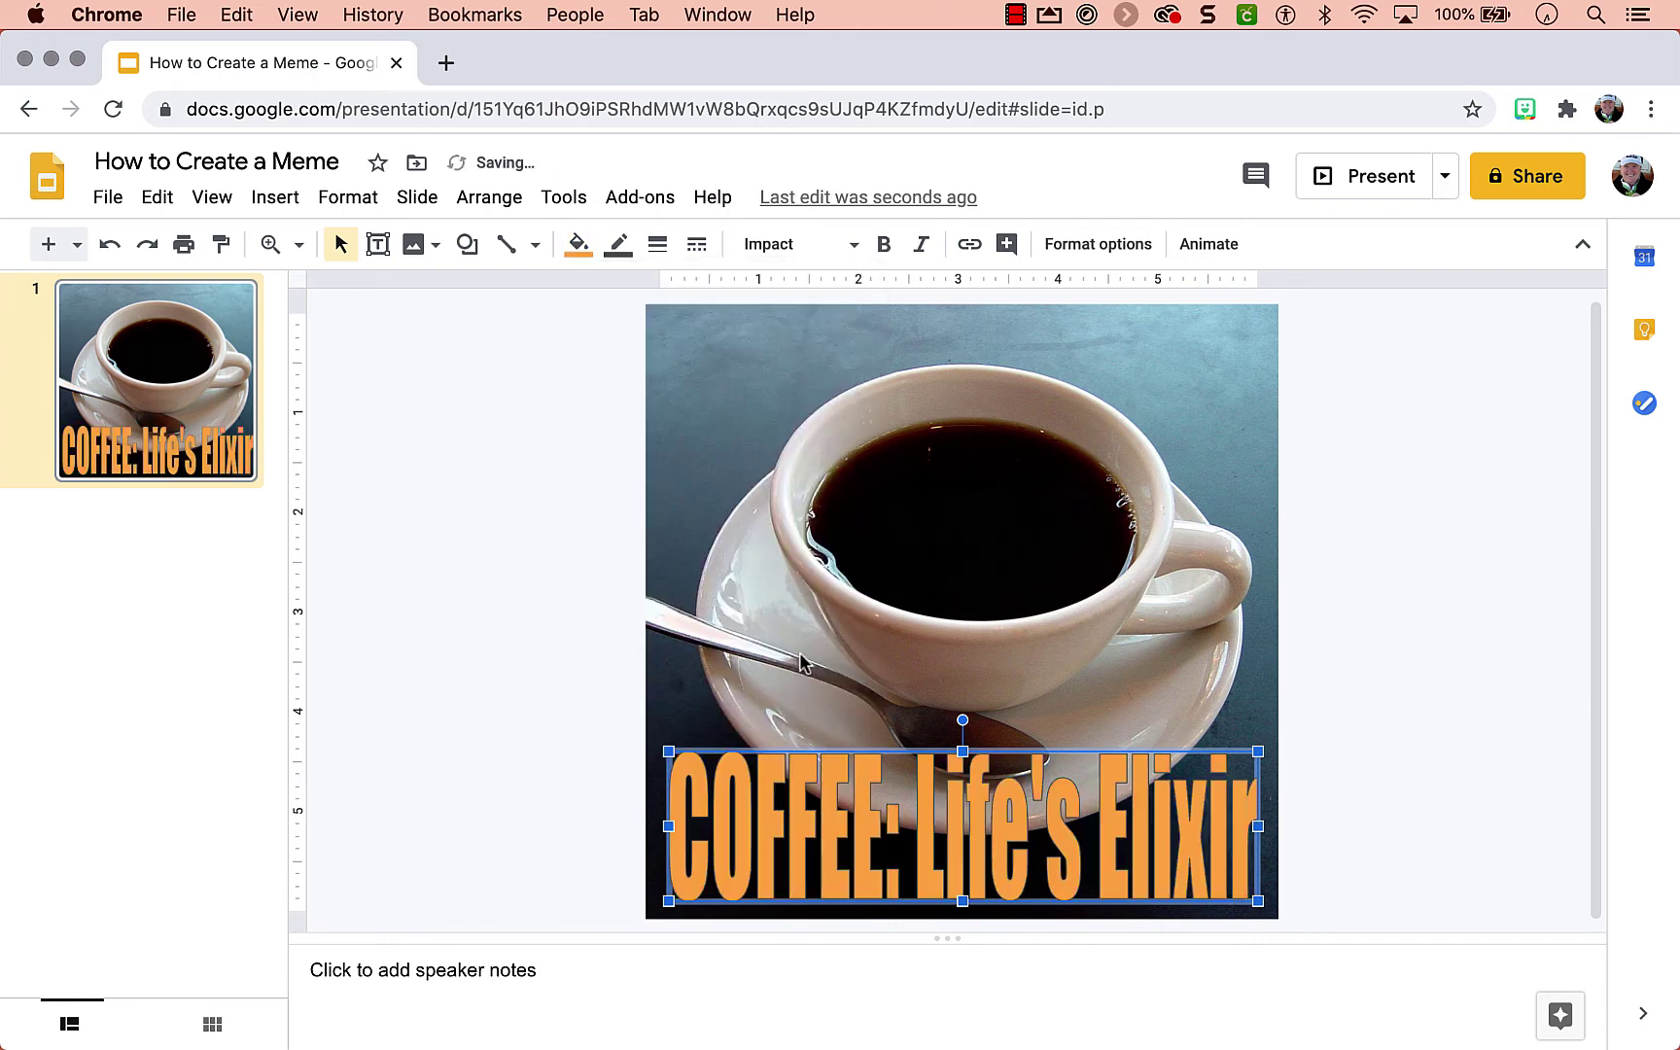
left_click(578, 245)
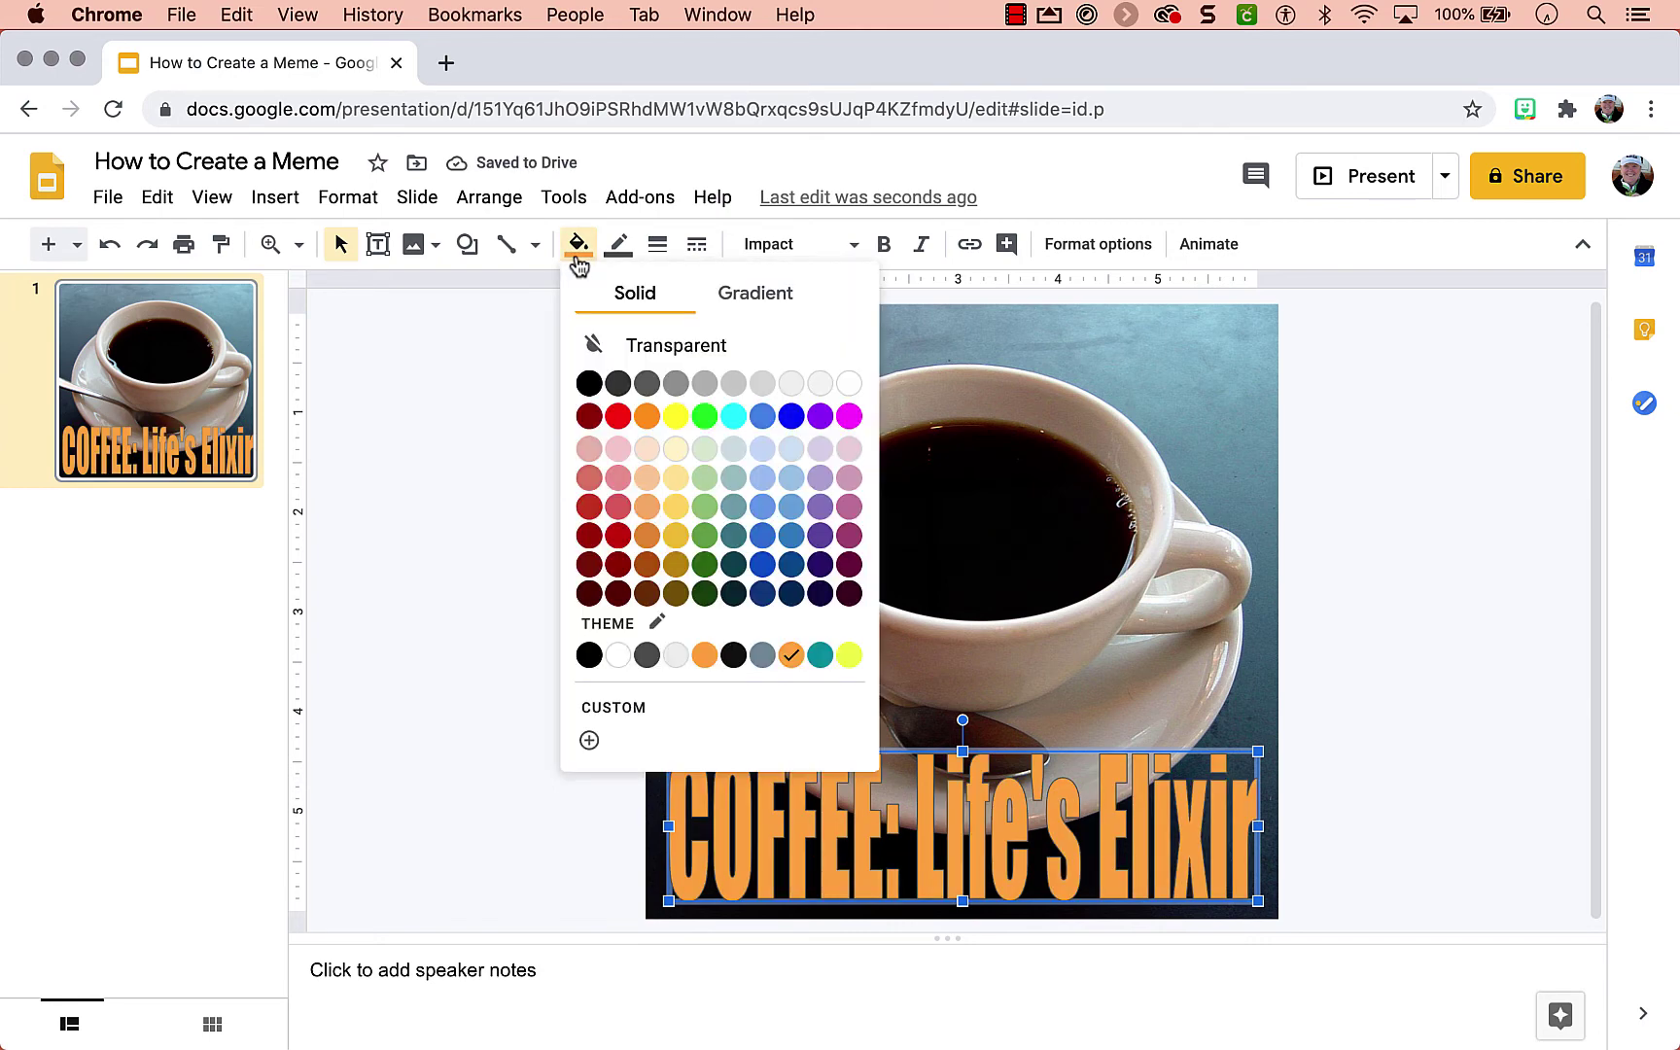
left_click(849, 654)
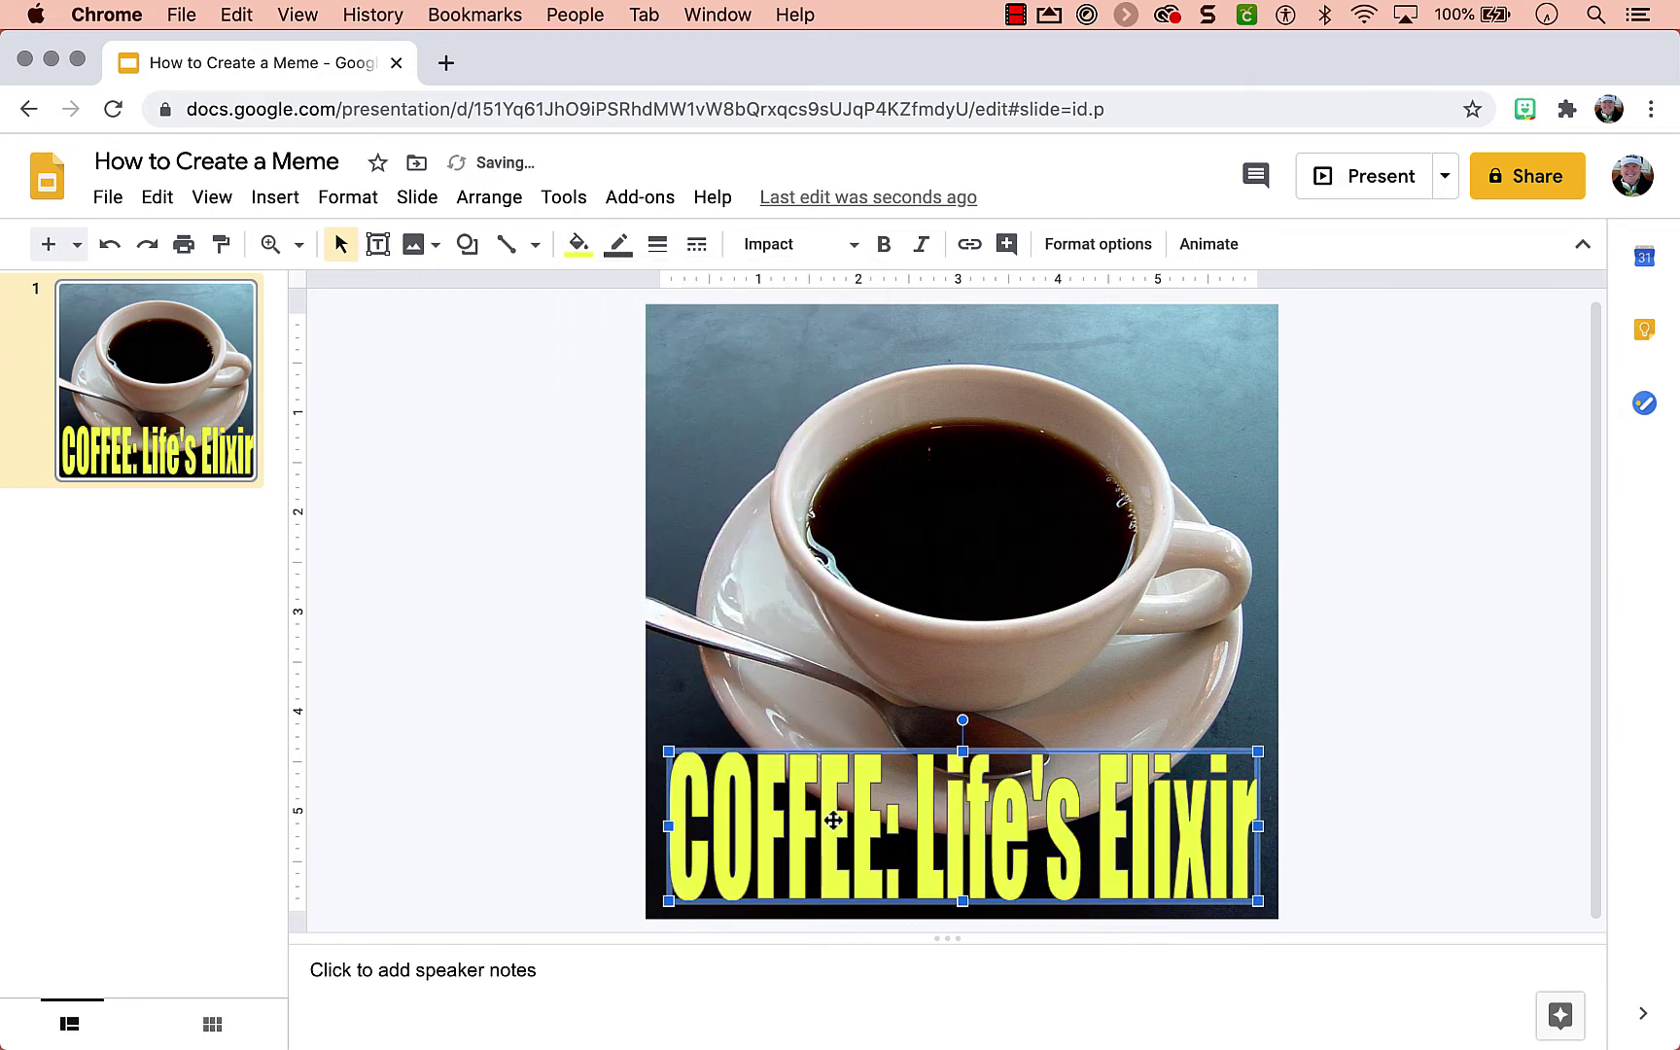
left_click(593, 655)
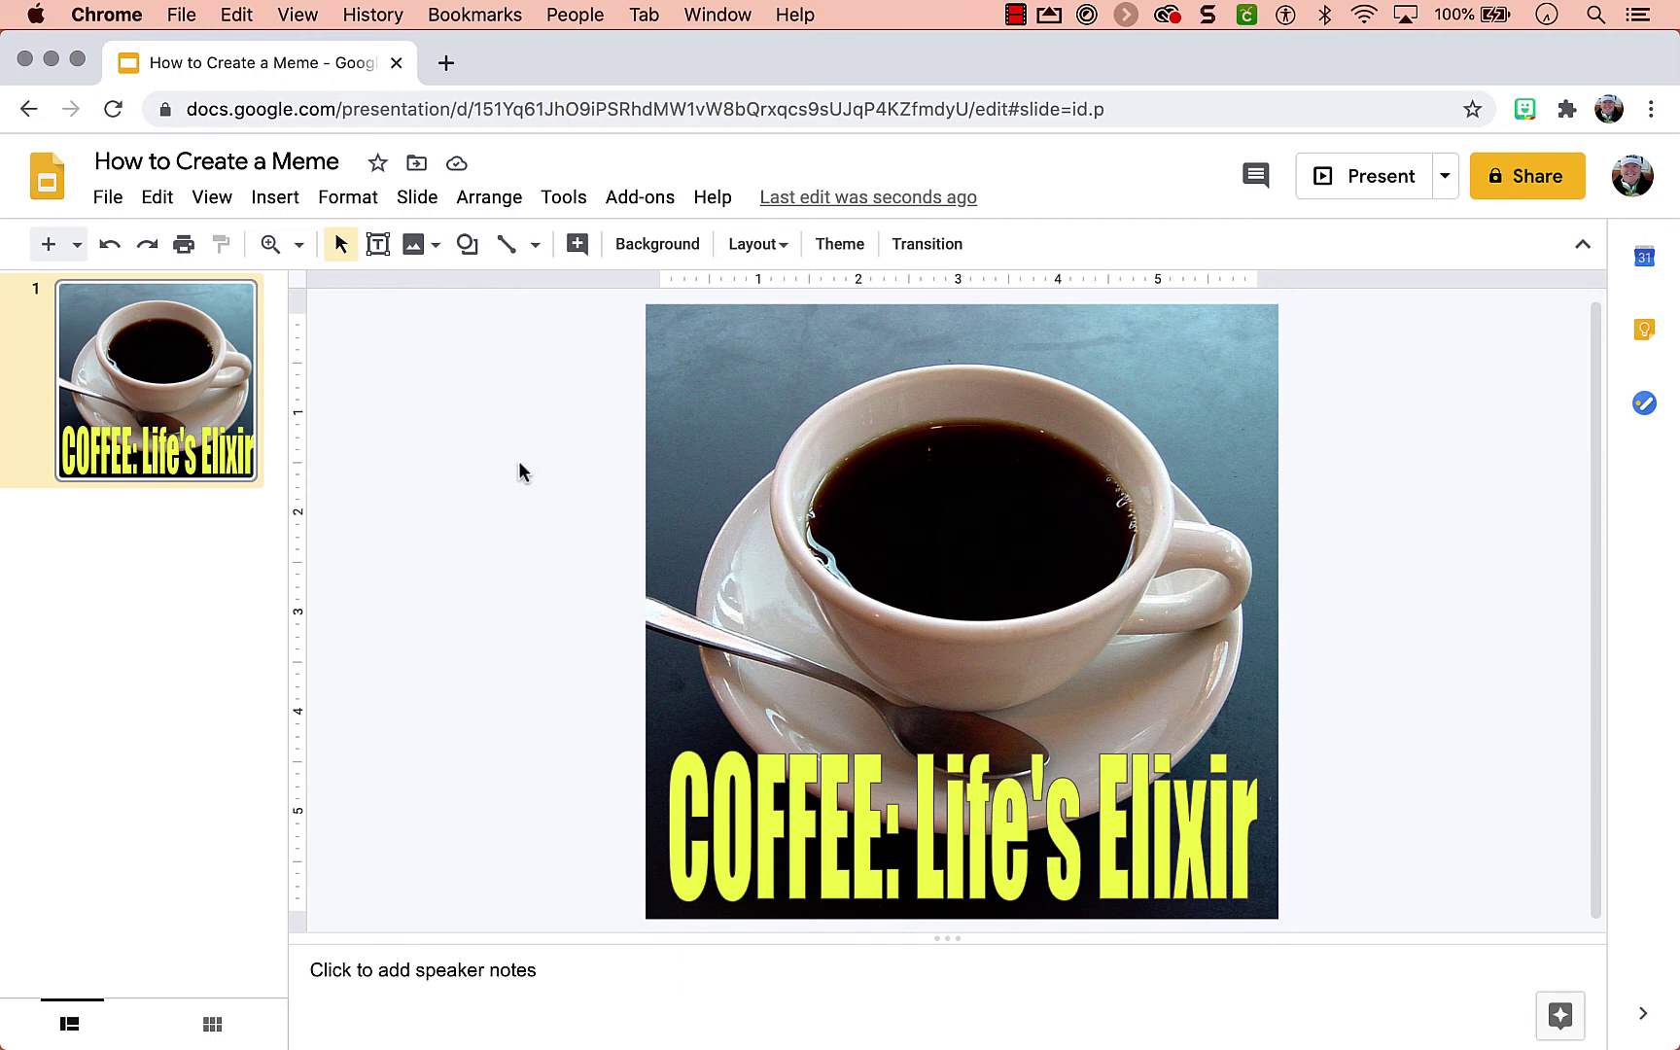
Step: Download the current slide as a PNG image (.png)
left_click(108, 201)
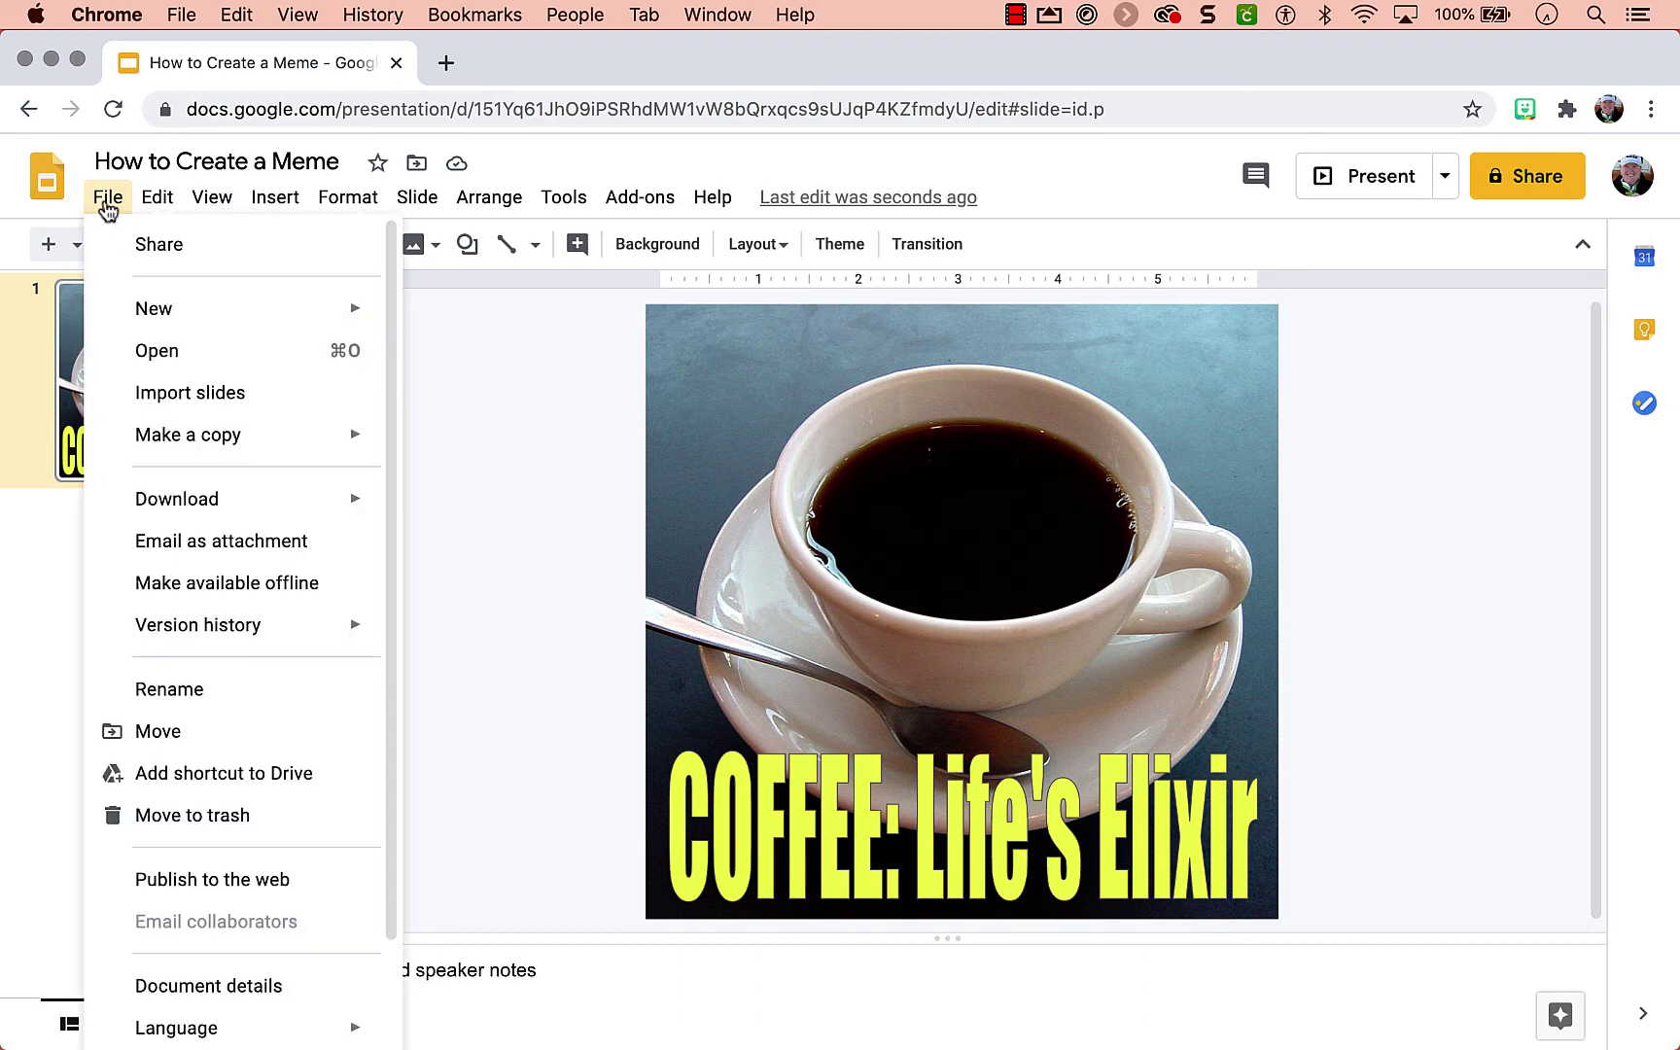
mouse_move(229, 510)
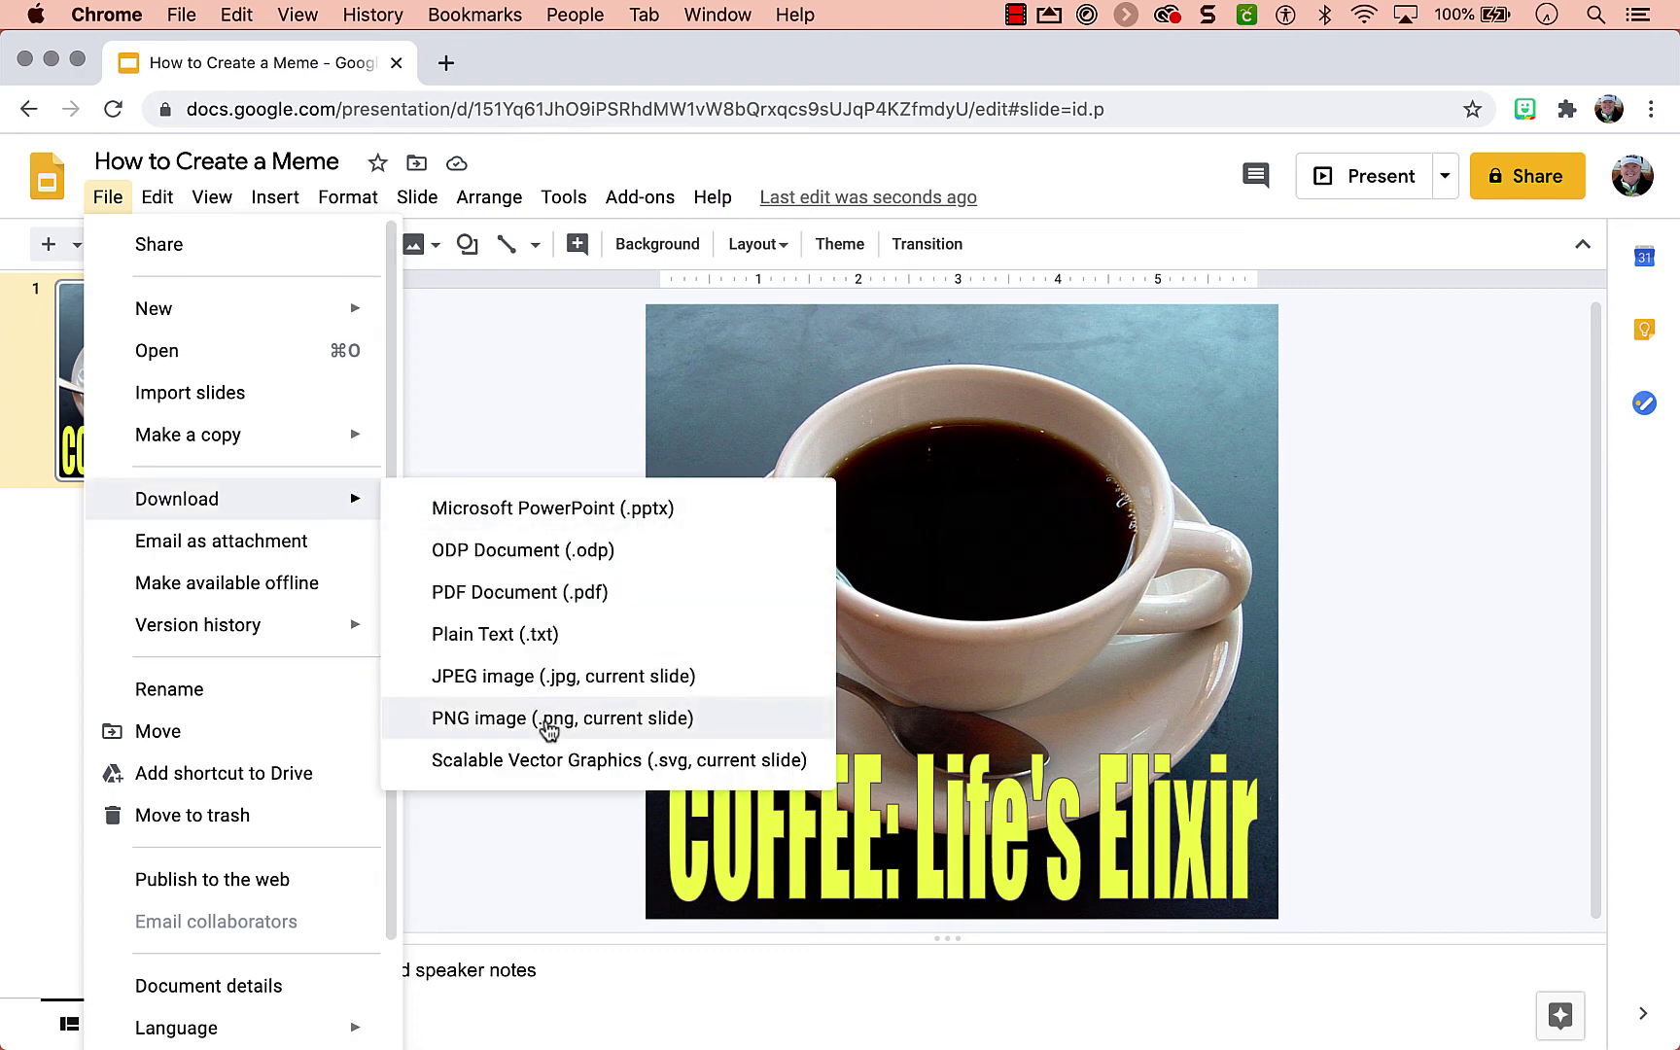
left_click(523, 815)
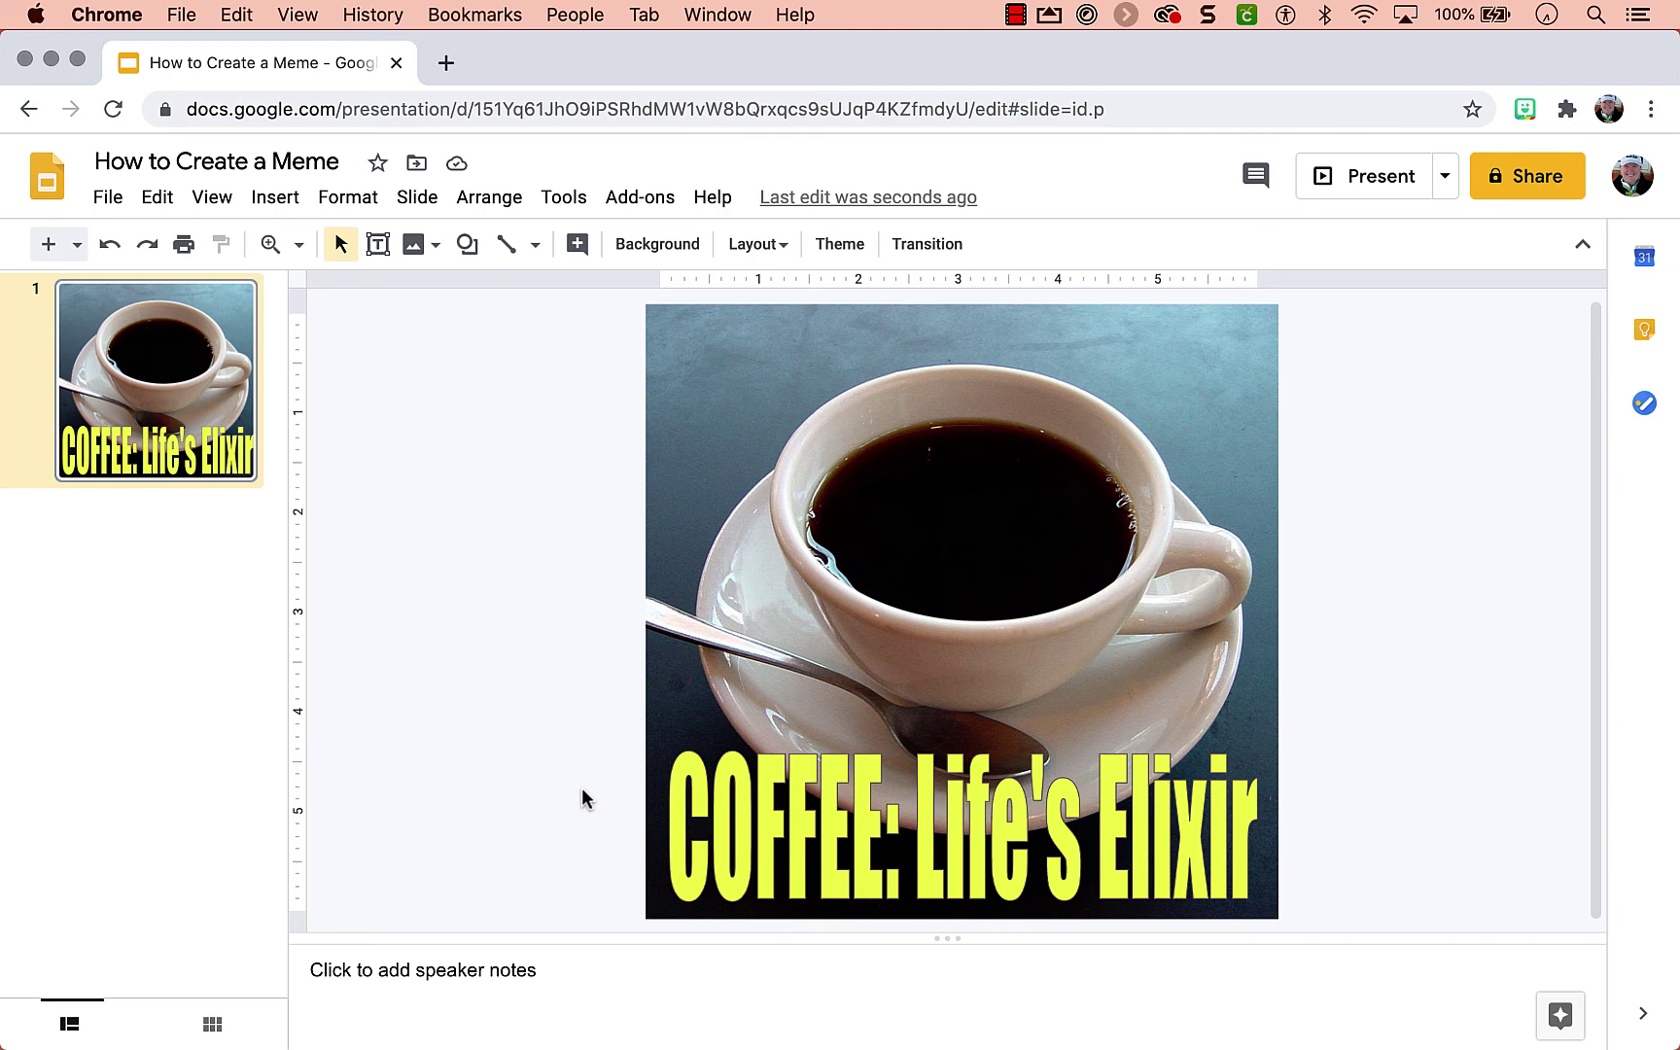
Step: Add two new slides after the coffee meme slide
left_click(49, 246)
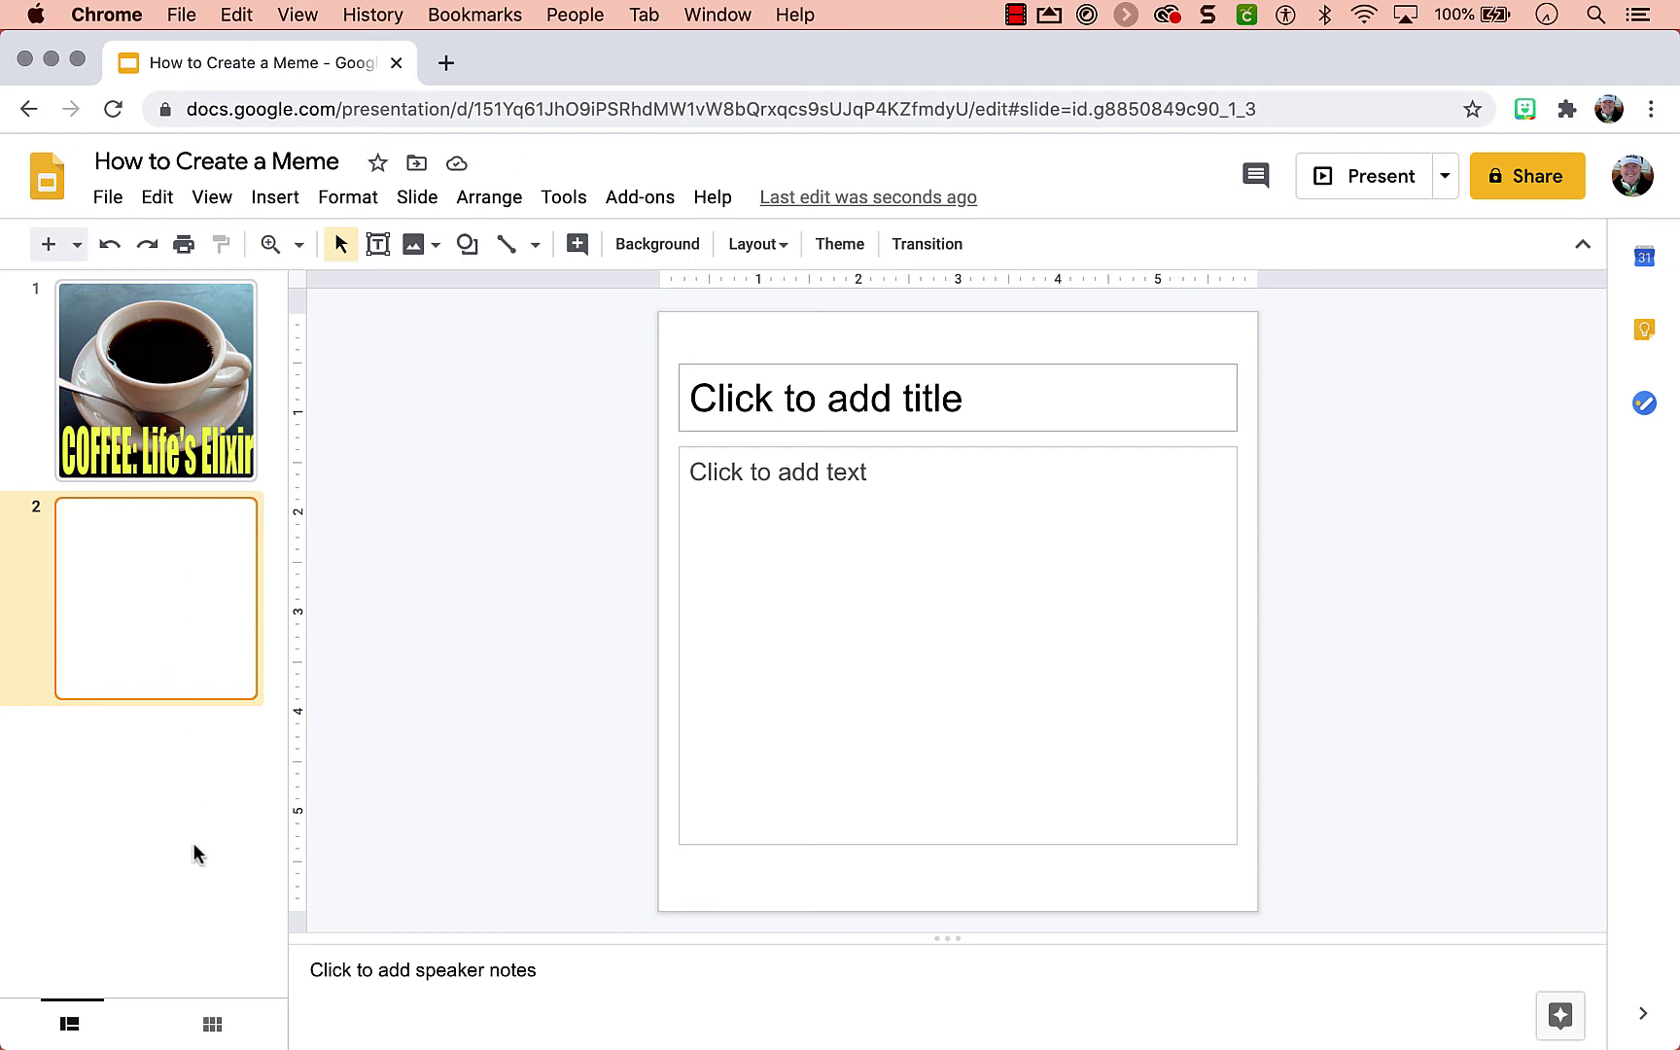
left_click(49, 245)
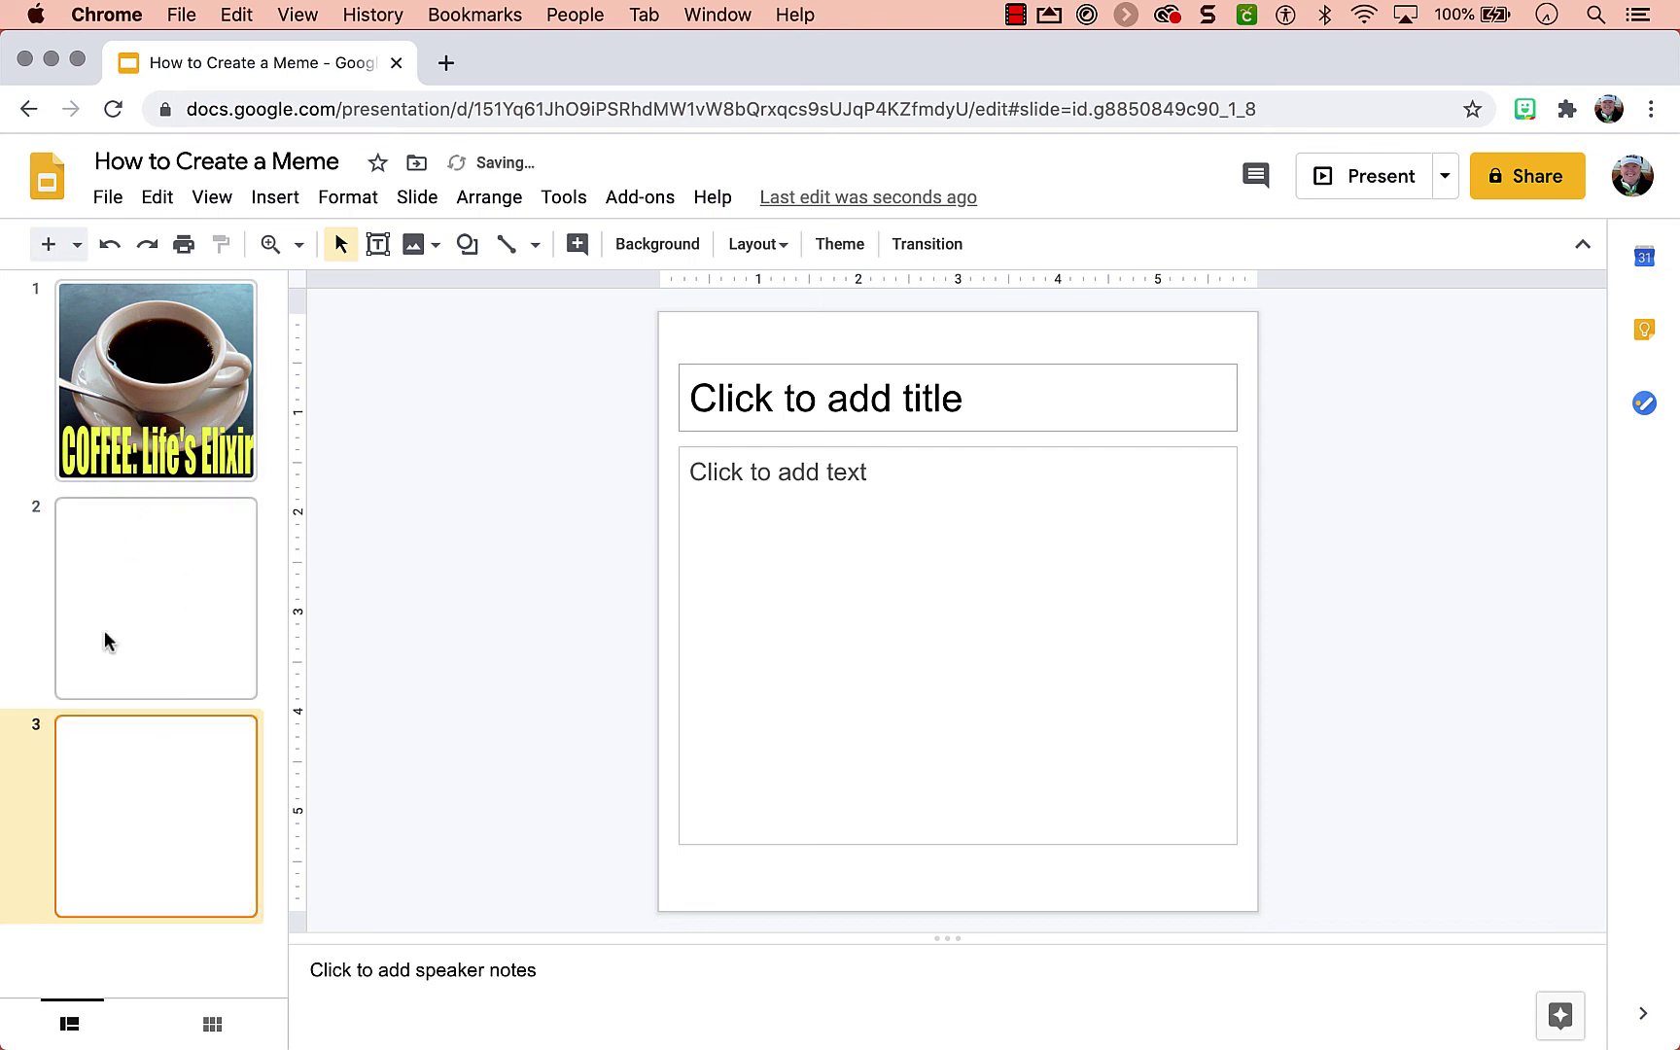
left_click(210, 198)
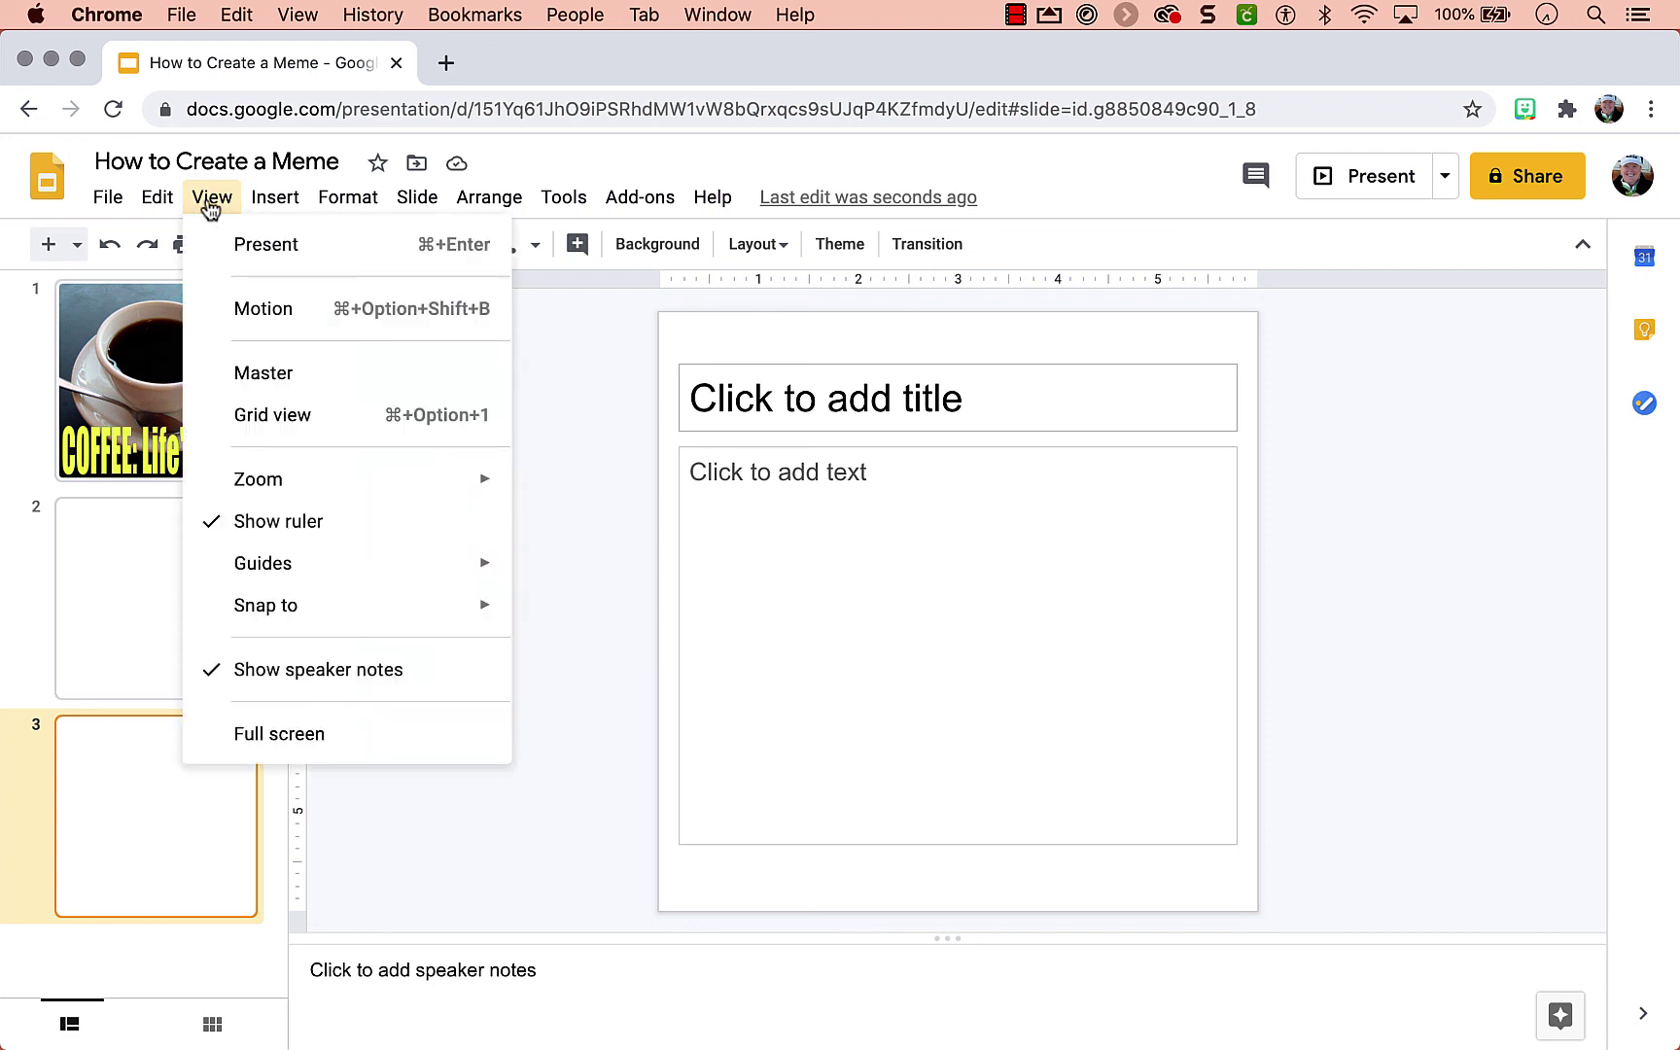
Step: Switch the deck to grid view and select slide 1, the coffee meme
left_click(324, 426)
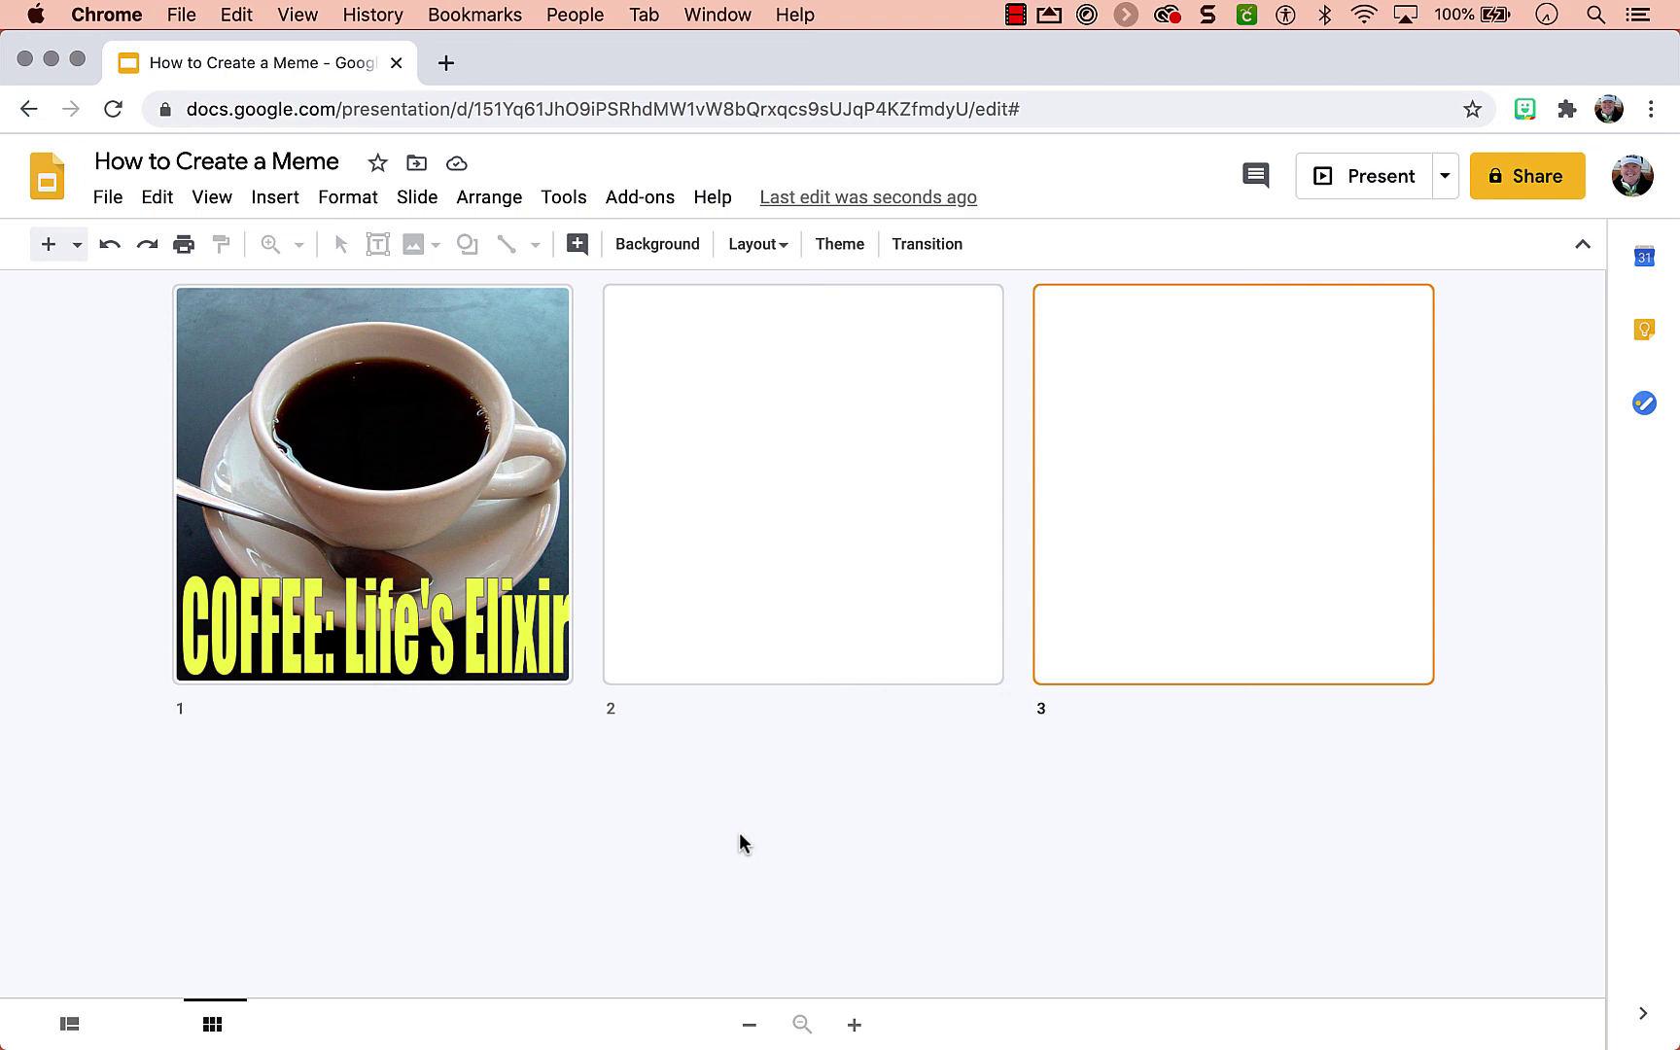
left_click(883, 662)
left_click(487, 603)
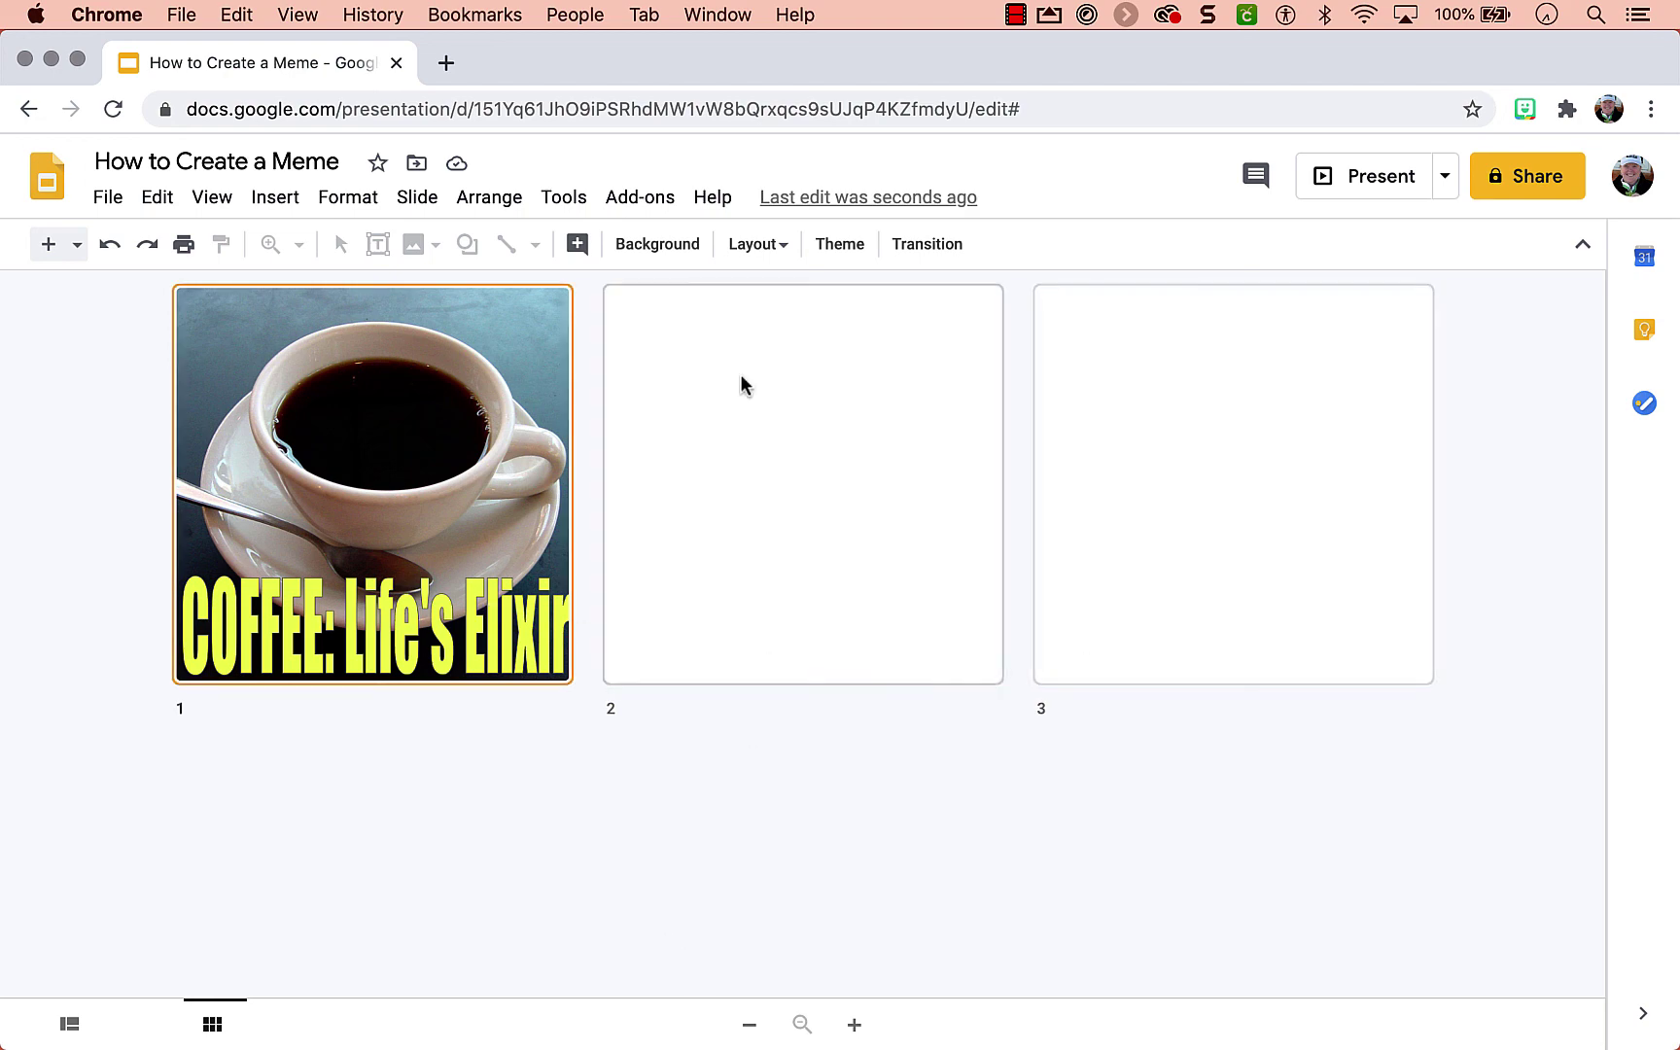